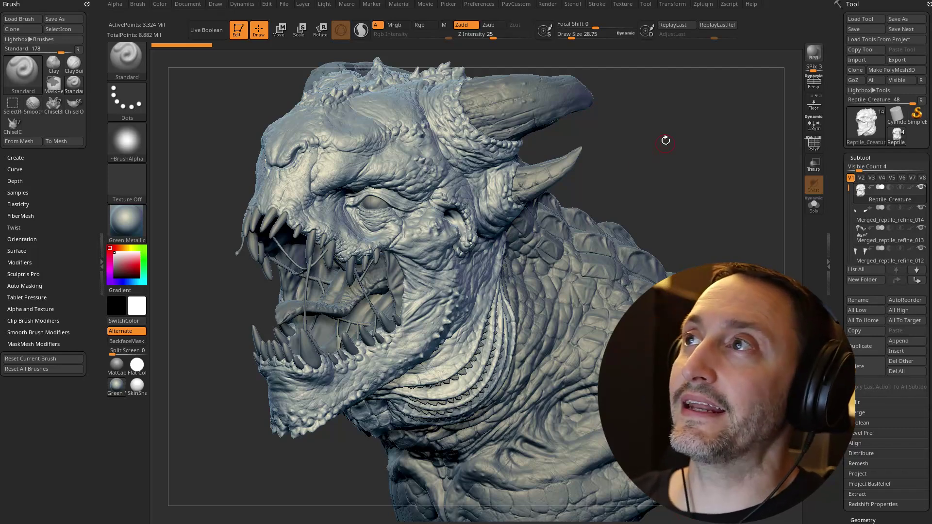
Show the stroke types available for the Standard brush
mouse_move(666, 140)
mouse_down()
mouse_move(672, 166)
mouse_move(297, 159)
mouse_up()
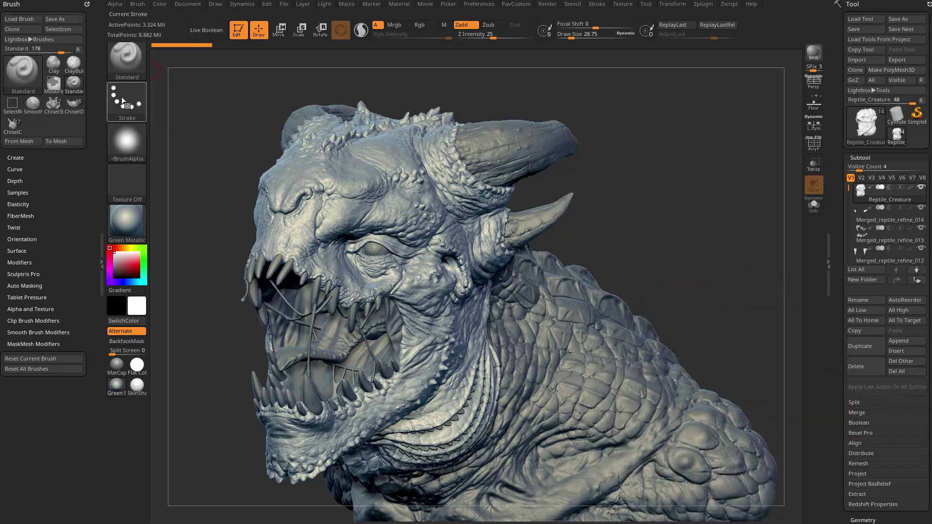
click(123, 100)
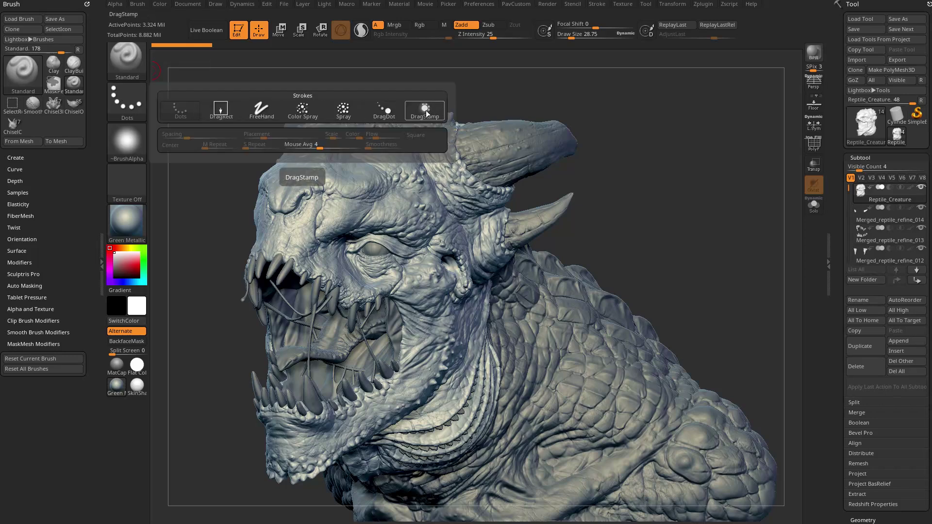
mouse_move(634, 132)
mouse_down()
mouse_move(628, 161)
mouse_move(642, 151)
mouse_move(642, 192)
mouse_move(691, 157)
mouse_up()
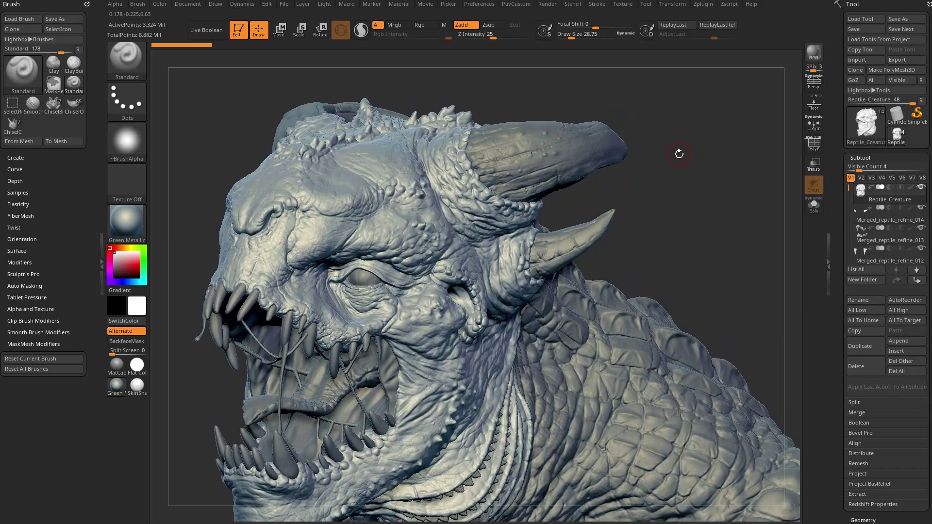
Filter the sculpting brush library to the brushes starting with C
key(b)
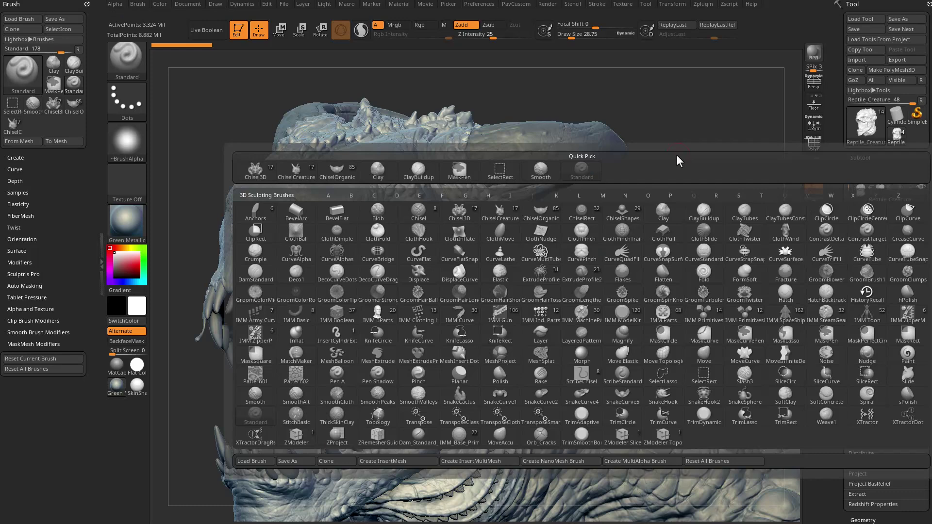
key(c)
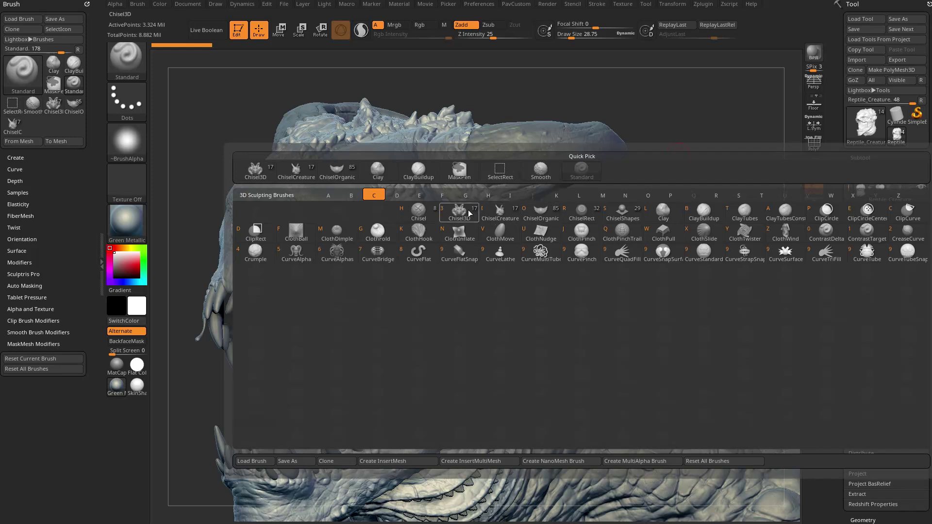
mouse_move(506, 213)
Switch to the browser, search the YouTube channel for "VDM" and look through the videos
drag(931, 156, 372, 39)
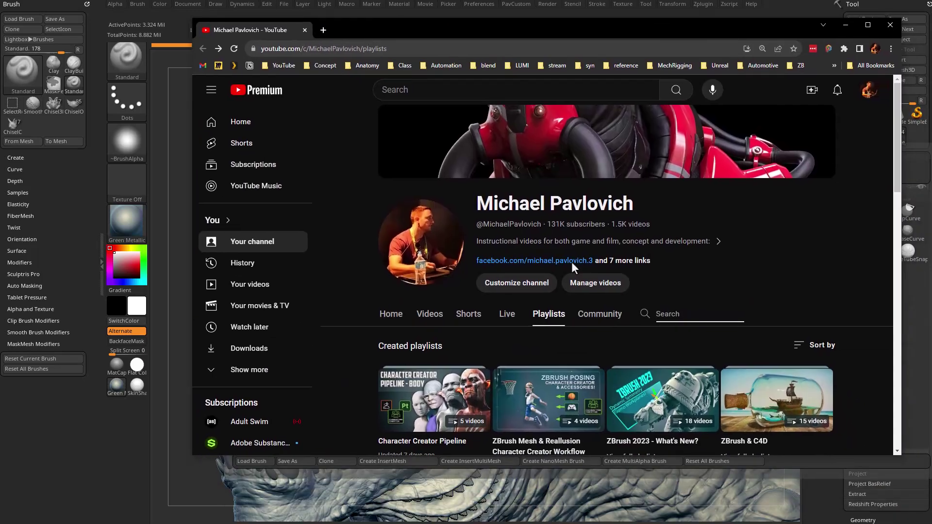
click(676, 322)
text(VDM)
key(Return)
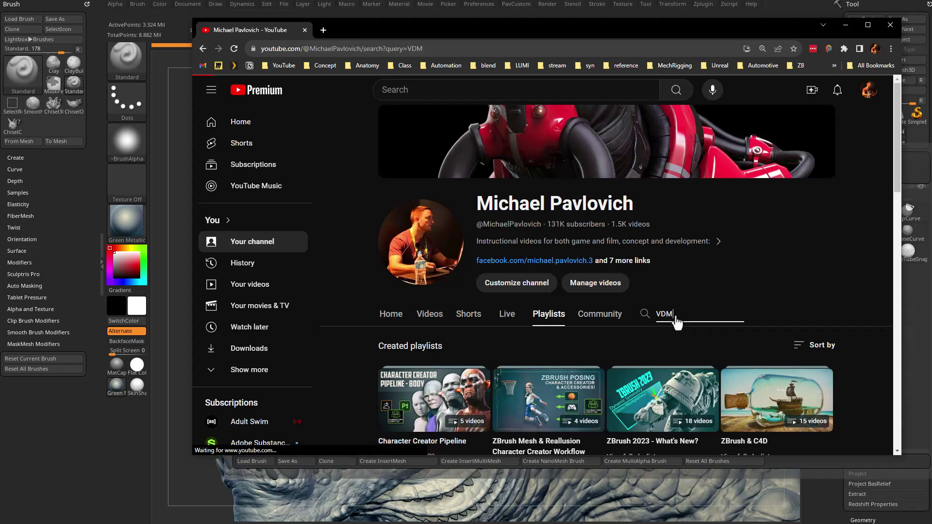
scroll(470, 249, down, 3)
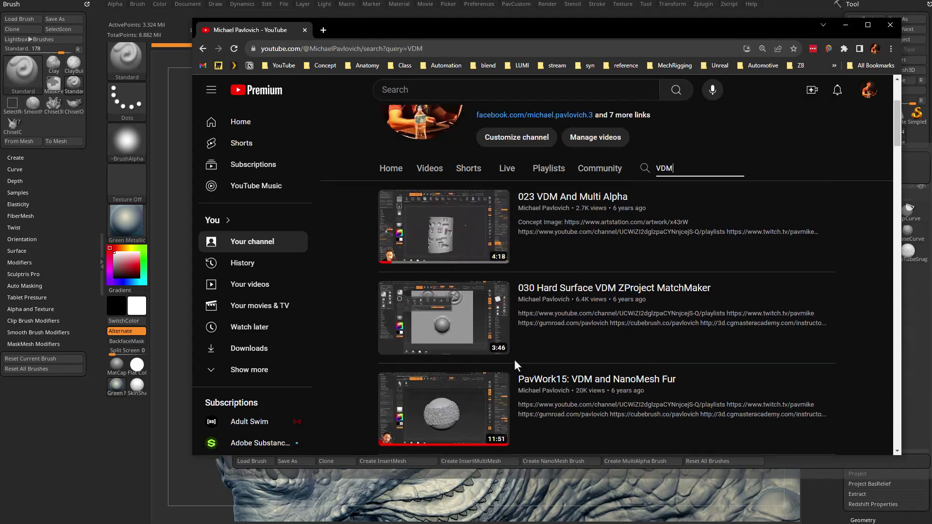
Switch back to ZBrush and stamp one Scale1 shape on the creature's forehead with the ChiselCreature brush
key(alt+Tab)
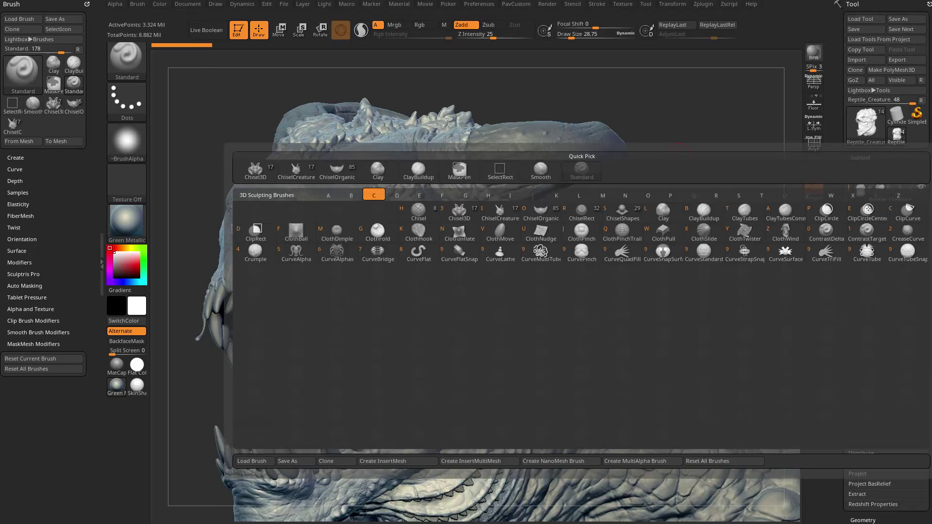
click(499, 211)
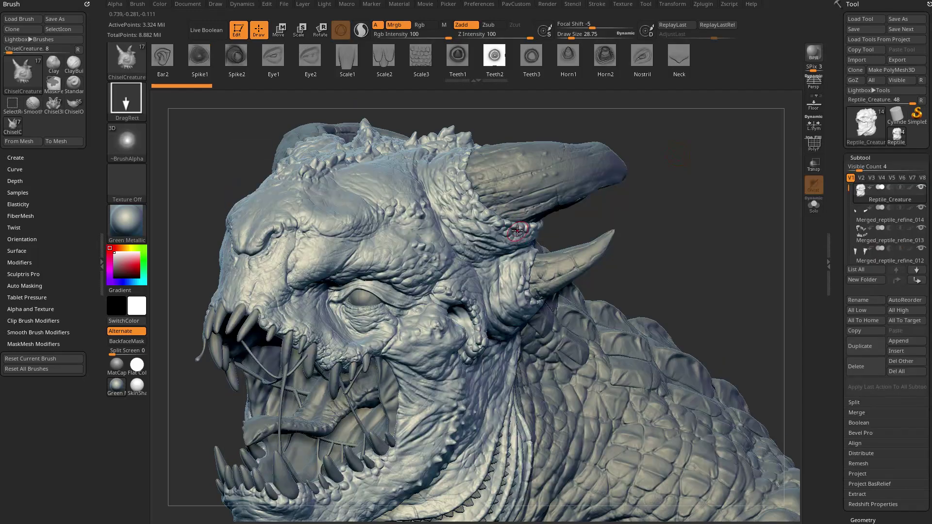
click(351, 69)
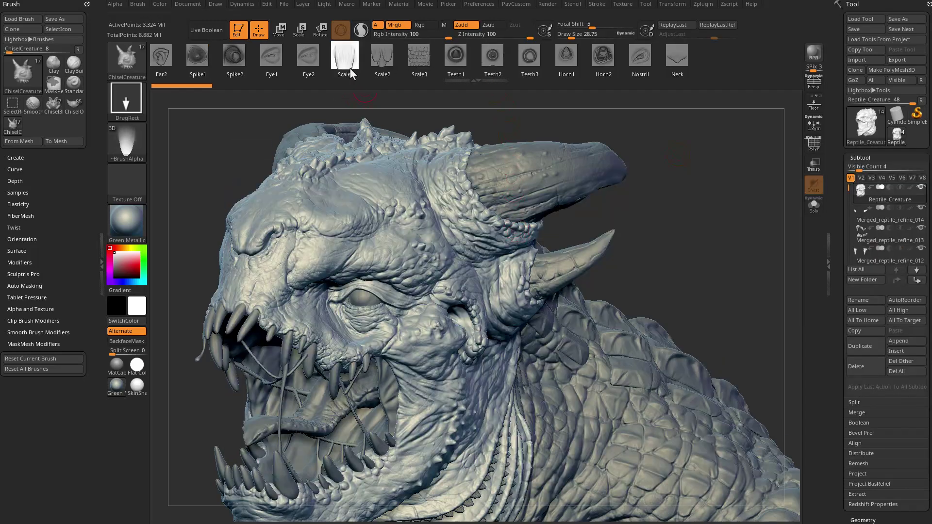
mouse_move(683, 195)
mouse_down()
mouse_move(681, 176)
mouse_move(722, 222)
mouse_up()
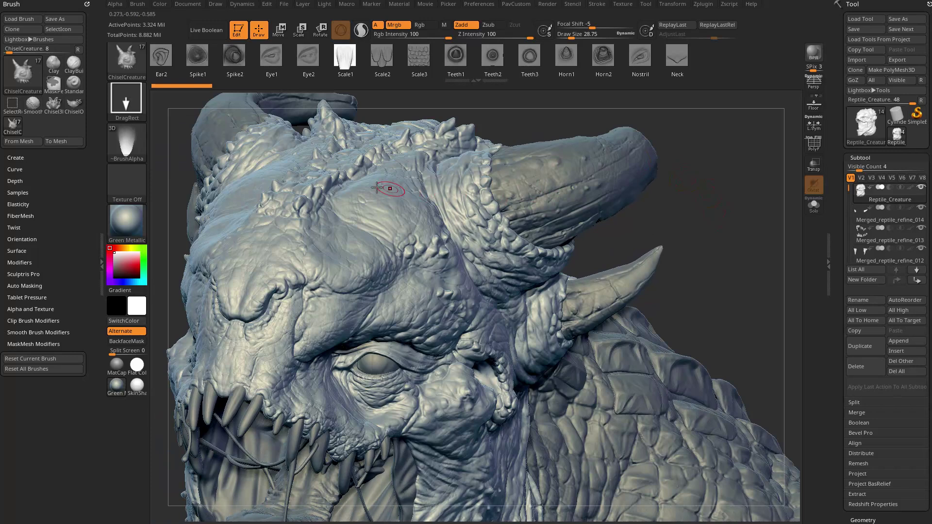
drag(365, 198, 418, 214)
drag(705, 208, 710, 243)
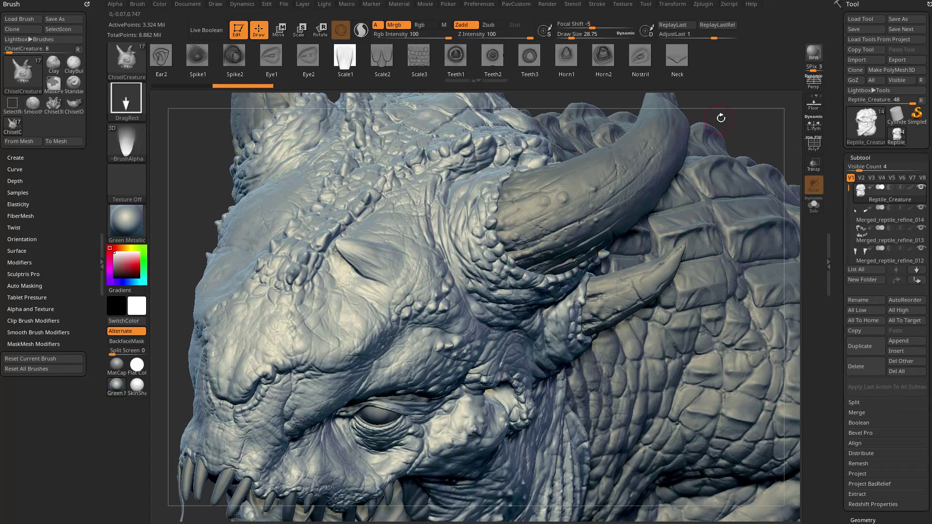
Stamp one Rivot02 shape on the forehead with the ChiselRect brush and inspect it from the side
key(b)
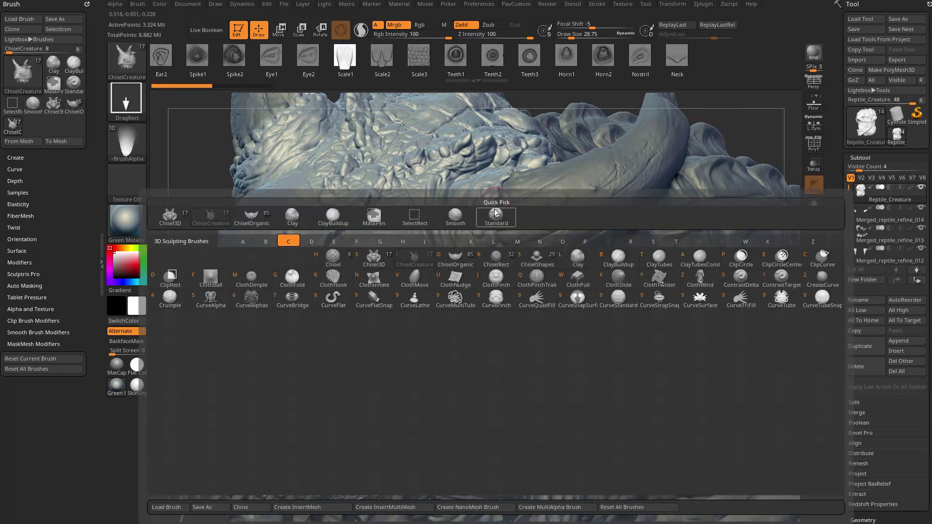
click(496, 261)
mouse_move(739, 119)
mouse_down()
mouse_move(750, 118)
mouse_move(343, 100)
mouse_up()
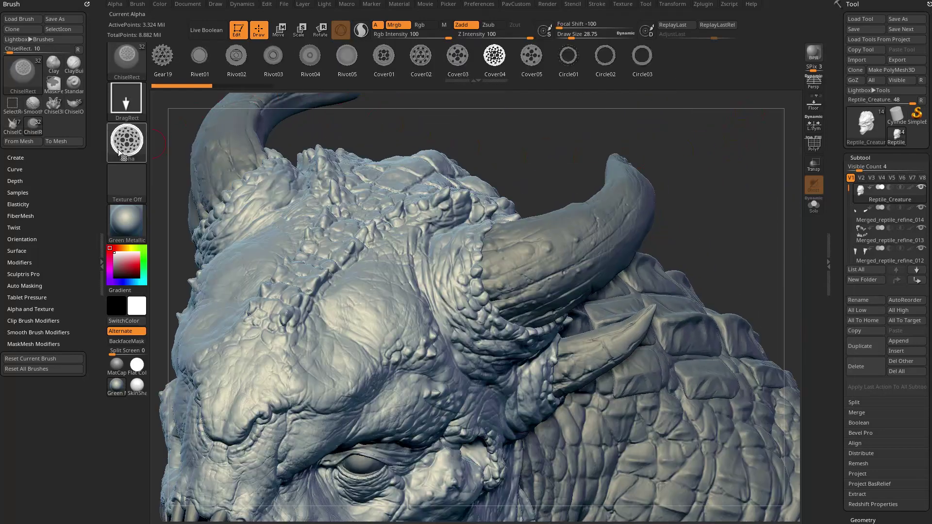
click(347, 55)
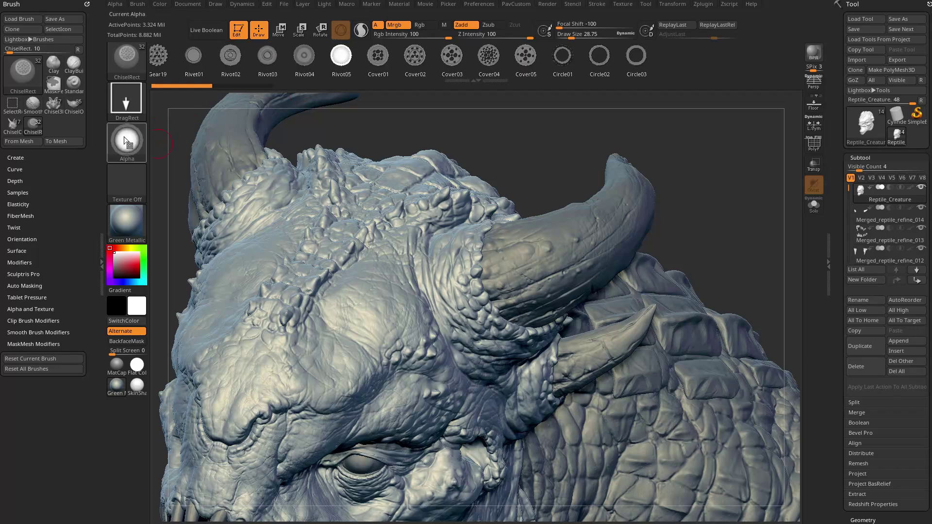
click(231, 57)
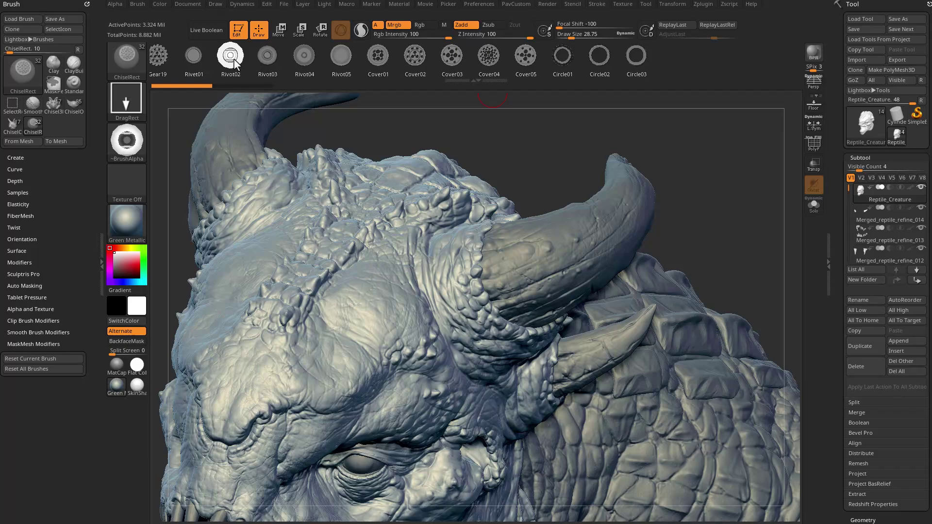
drag(401, 120, 400, 129)
drag(356, 297, 386, 313)
drag(648, 194, 650, 218)
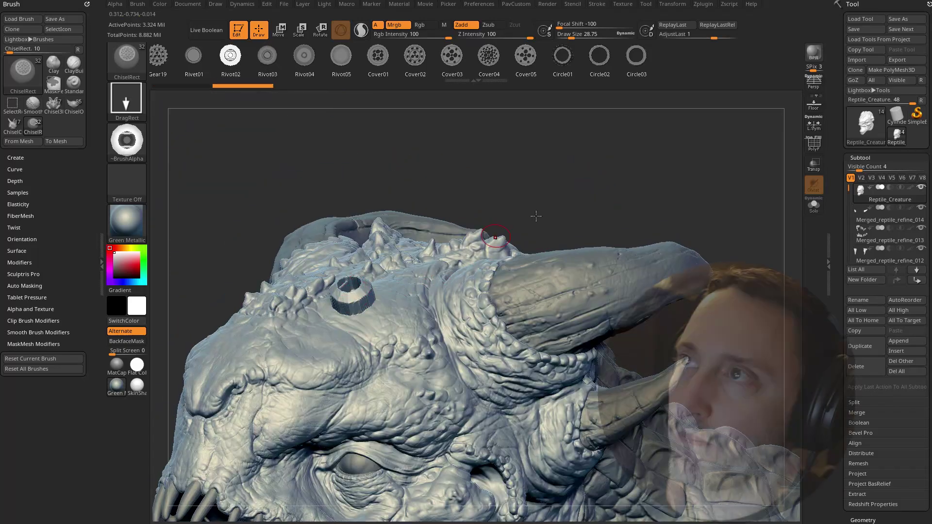
drag(537, 216, 532, 252)
drag(585, 177, 594, 160)
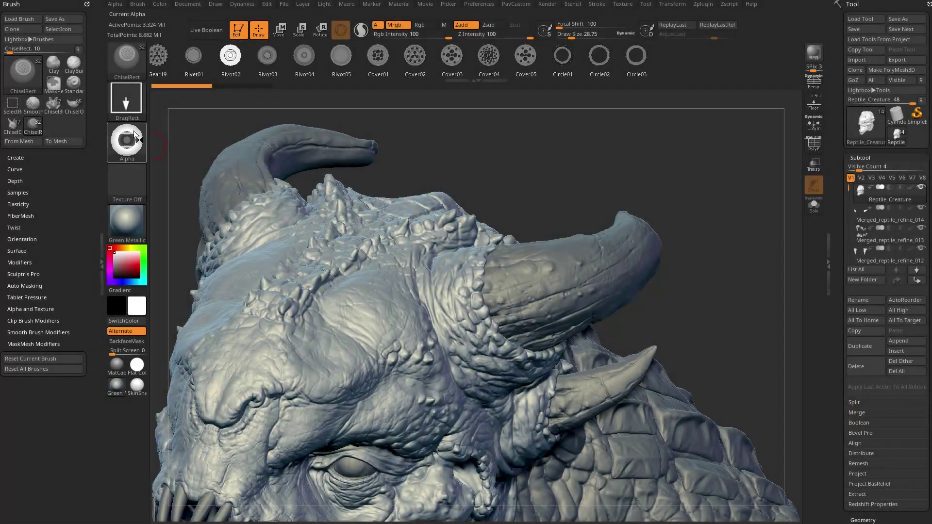
Stamp a Scale1 shape on the forehead with the ChiselCreature brush and inspect it from several angles
mouse_move(133, 149)
key(b)
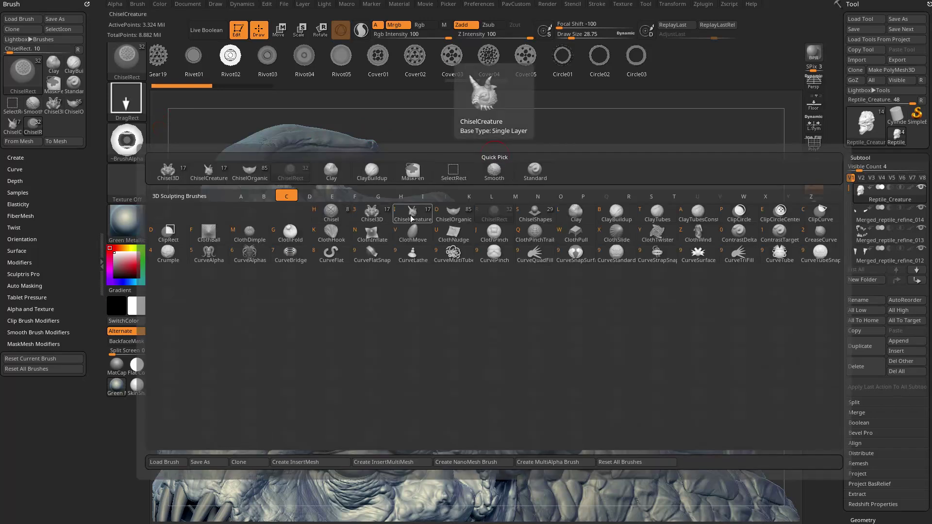
click(412, 212)
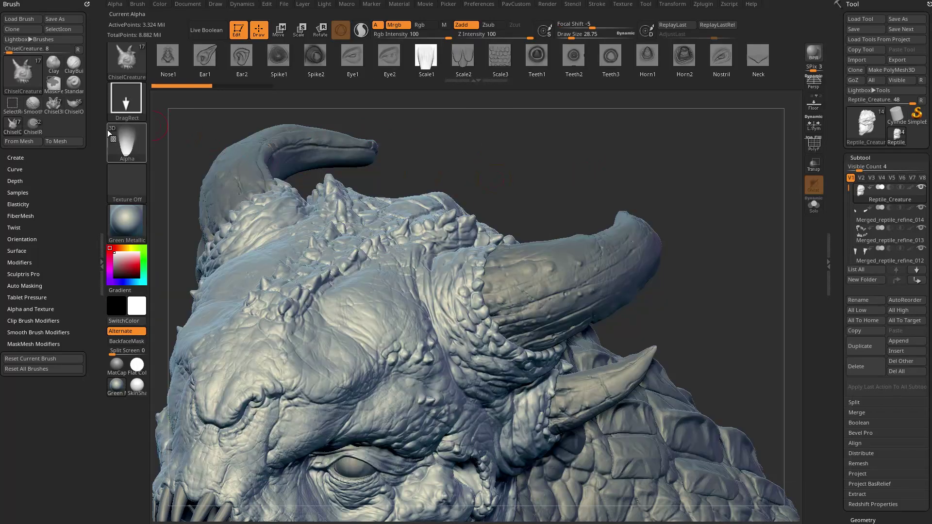
mouse_move(115, 133)
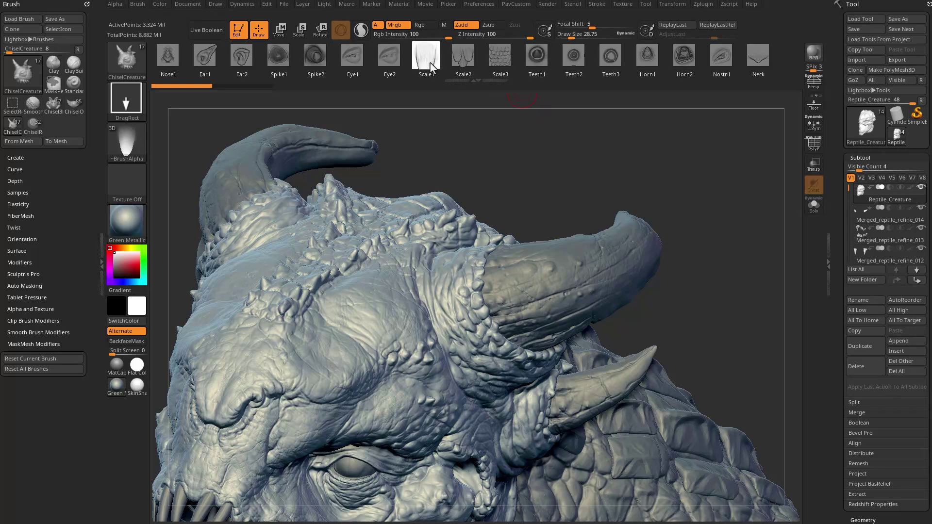
drag(364, 300, 338, 275)
drag(550, 170, 580, 199)
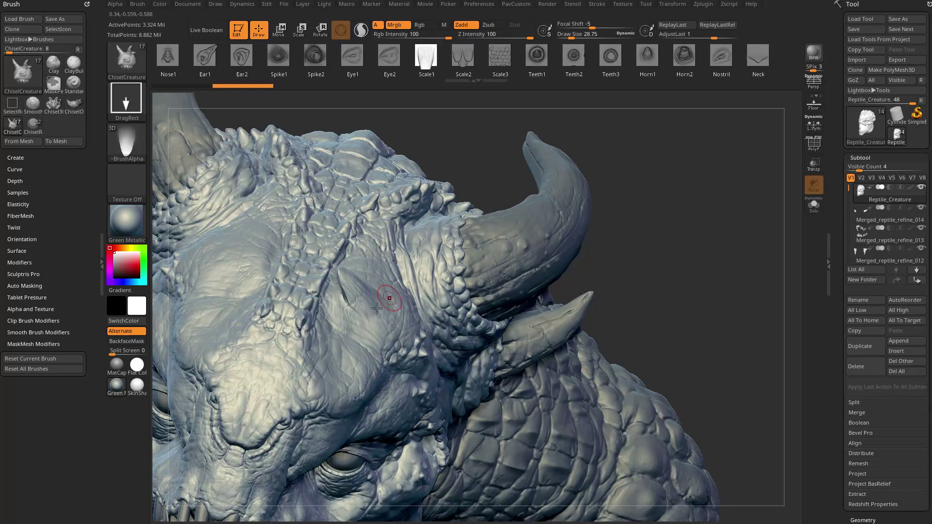
drag(526, 214, 627, 175)
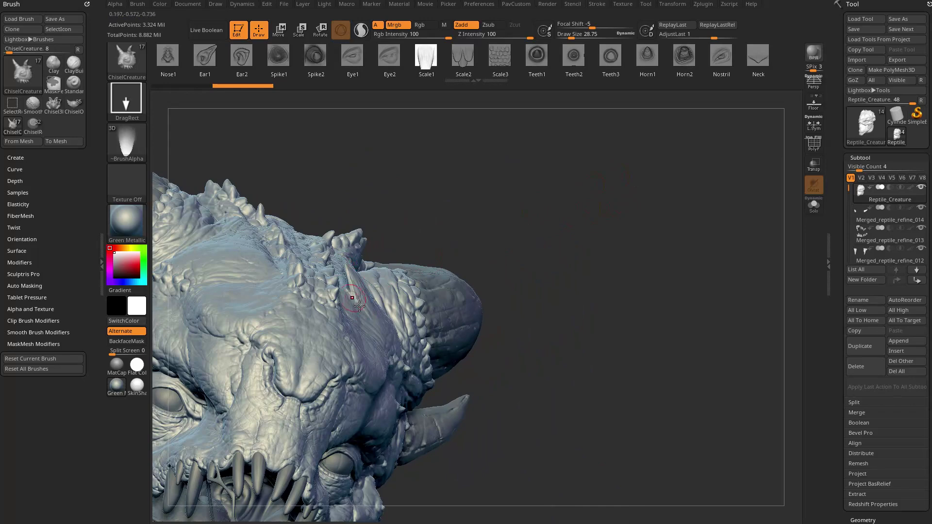
drag(552, 165, 474, 167)
Stamp an Ear1 shape on the forehead above the eye and inspect its hollow form from several angles
click(215, 68)
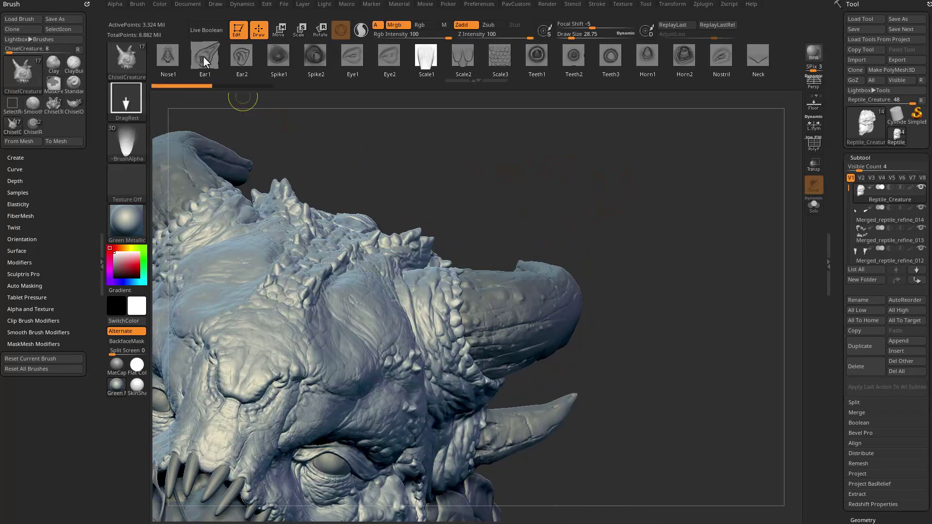
drag(361, 297, 396, 340)
mouse_move(499, 228)
mouse_down()
mouse_move(551, 208)
mouse_move(566, 183)
mouse_move(590, 267)
mouse_up()
drag(202, 470, 216, 418)
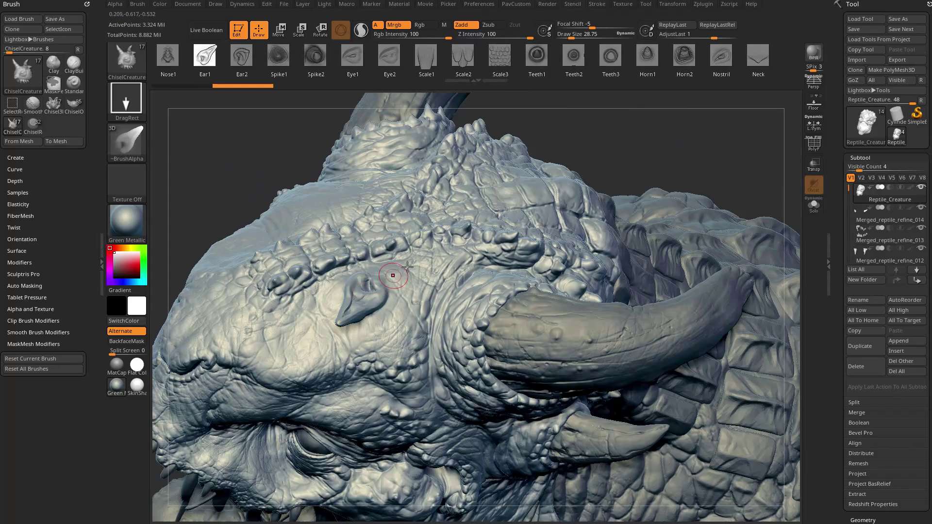
drag(595, 155, 370, 289)
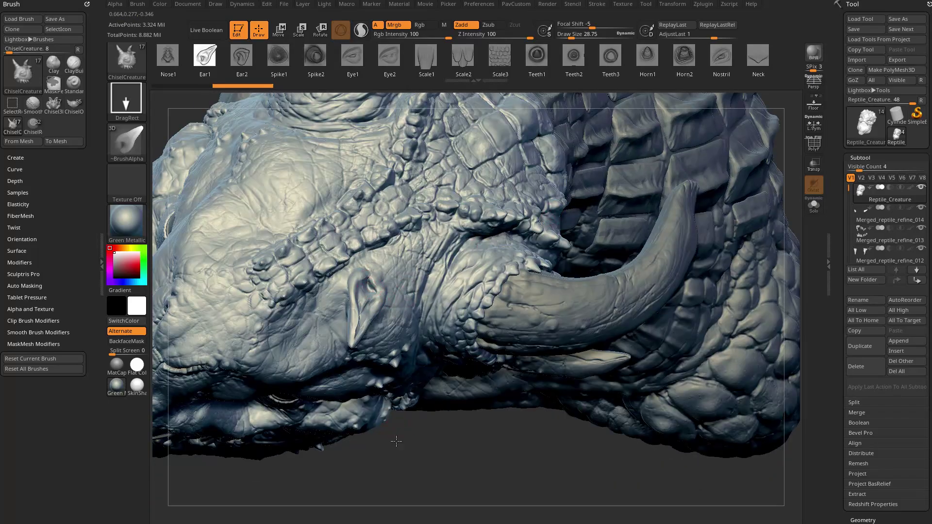
drag(396, 441, 388, 396)
drag(213, 133, 335, 160)
drag(490, 218, 413, 311)
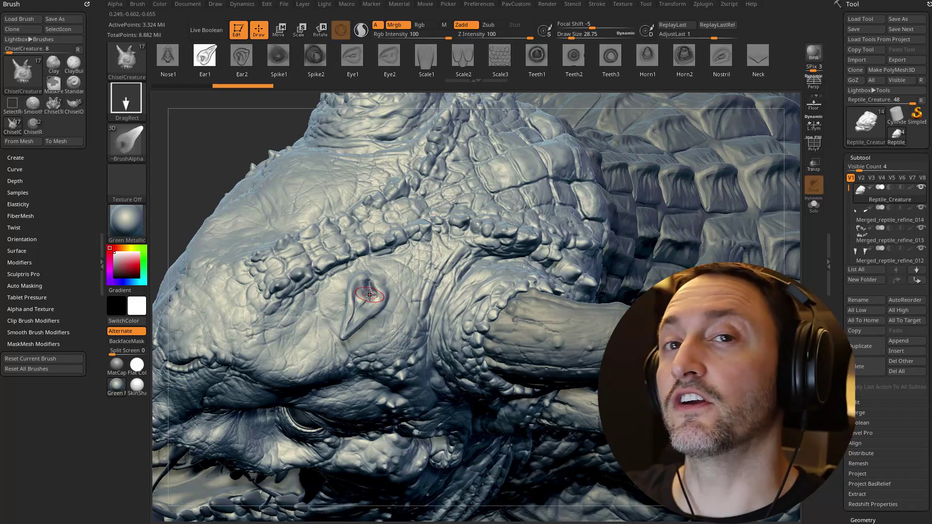
mouse_move(369, 295)
right_down()
mouse_move(426, 258)
mouse_move(371, 306)
right_up()
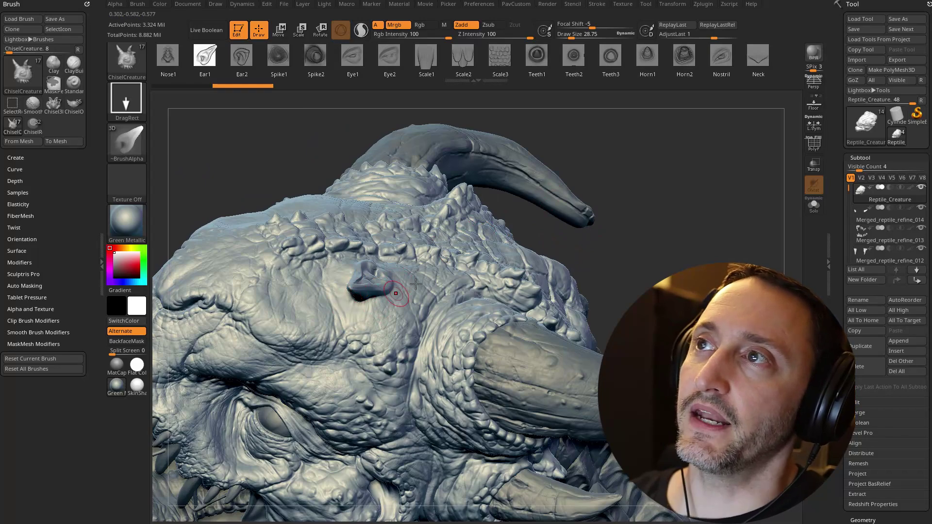
mouse_move(643, 167)
right_down()
mouse_move(667, 213)
mouse_move(689, 192)
mouse_move(683, 210)
right_up()
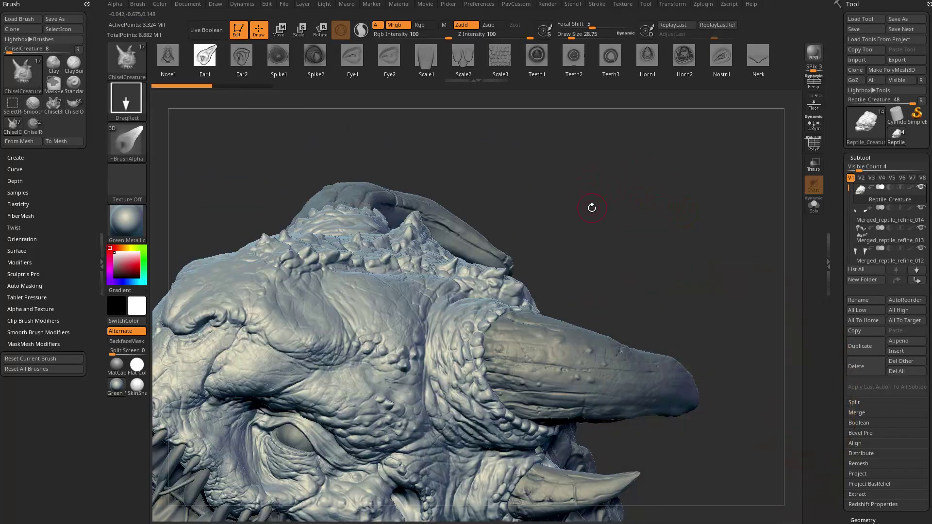
Switch to the Chisel3D brush and back to the ChiselCreature brush
key(b)
key(c)
click(466, 261)
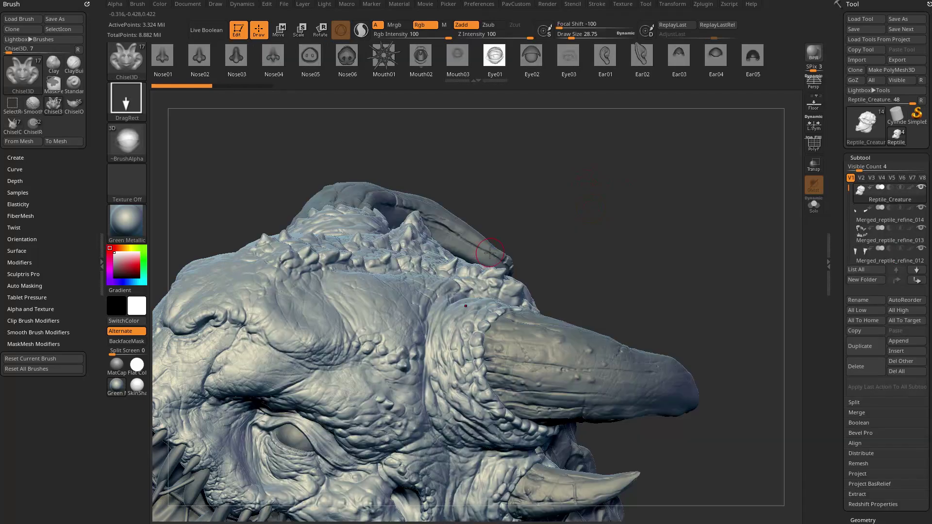
key(b)
key(c)
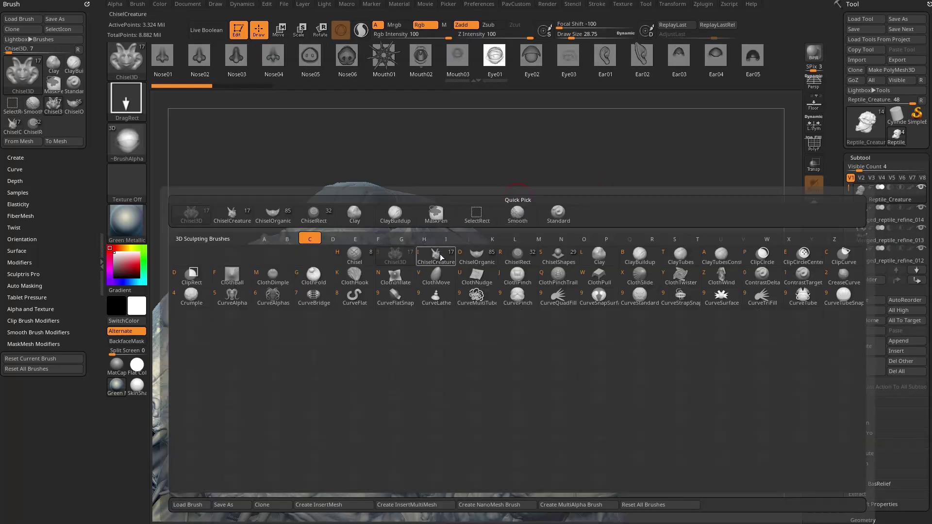
click(436, 254)
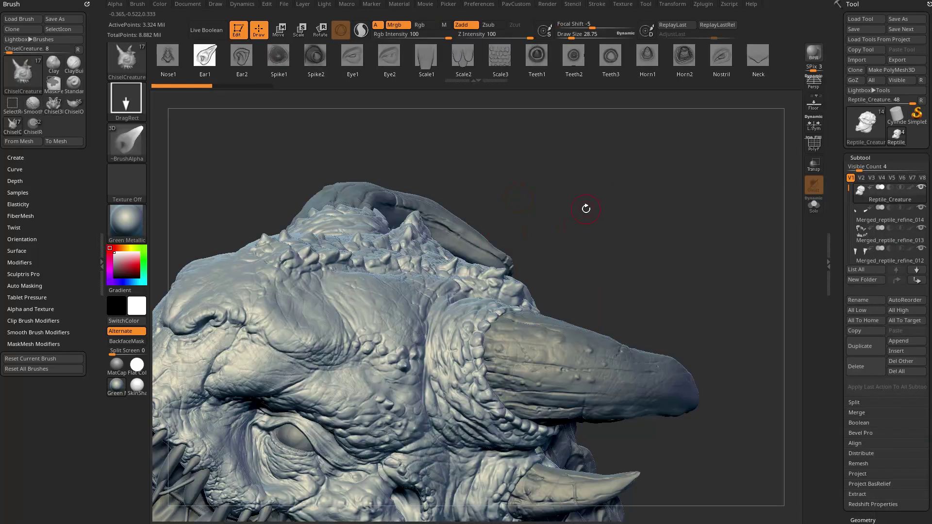
Stamp a row of overlapping Scale1 shapes across the forehead above the eye with the ChiselCreature brush
click(431, 69)
mouse_move(531, 187)
mouse_down()
mouse_move(583, 165)
mouse_move(534, 191)
mouse_up()
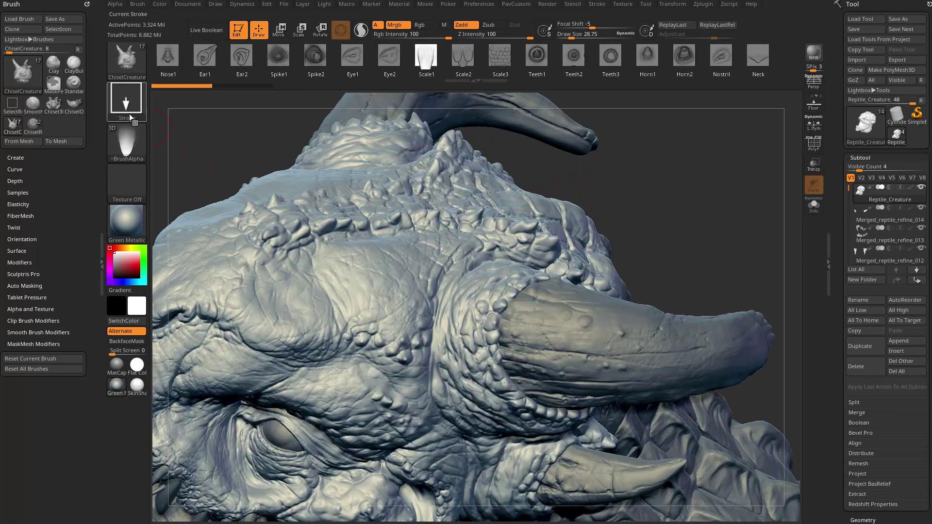
mouse_move(362, 280)
mouse_down()
mouse_move(373, 307)
mouse_move(349, 268)
mouse_move(393, 320)
mouse_up()
key(ctrl+z)
mouse_move(325, 297)
mouse_down()
mouse_move(333, 308)
mouse_move(332, 300)
mouse_up()
drag(349, 269, 363, 288)
mouse_move(373, 274)
mouse_down()
mouse_move(375, 293)
mouse_move(388, 297)
mouse_up()
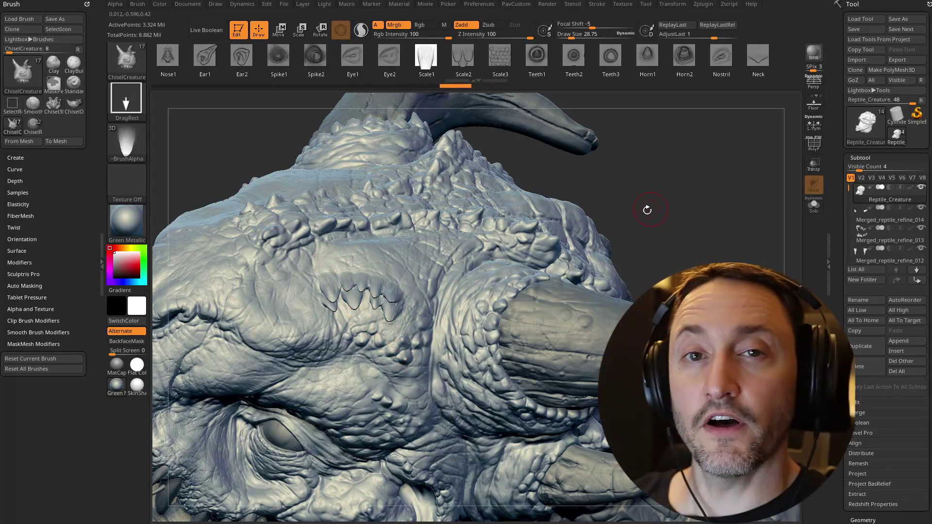
Undo the row of Scale1 stamps on the forehead above the eye
drag(647, 201, 657, 187)
key(ctrl)
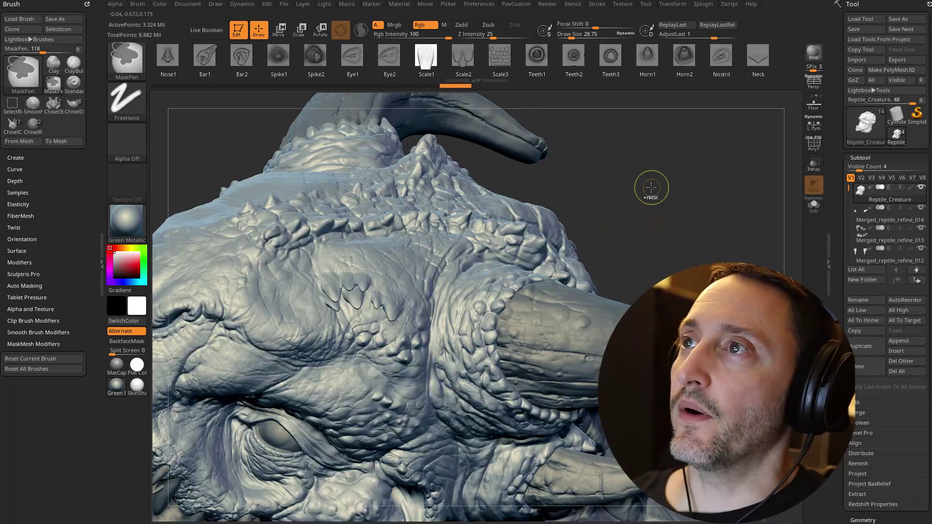
key(ctrl+z)
key(ctrl+z)
key(ctrl+z)
key(ctrl+z)
key(ctrl+z)
key(ctrl+z)
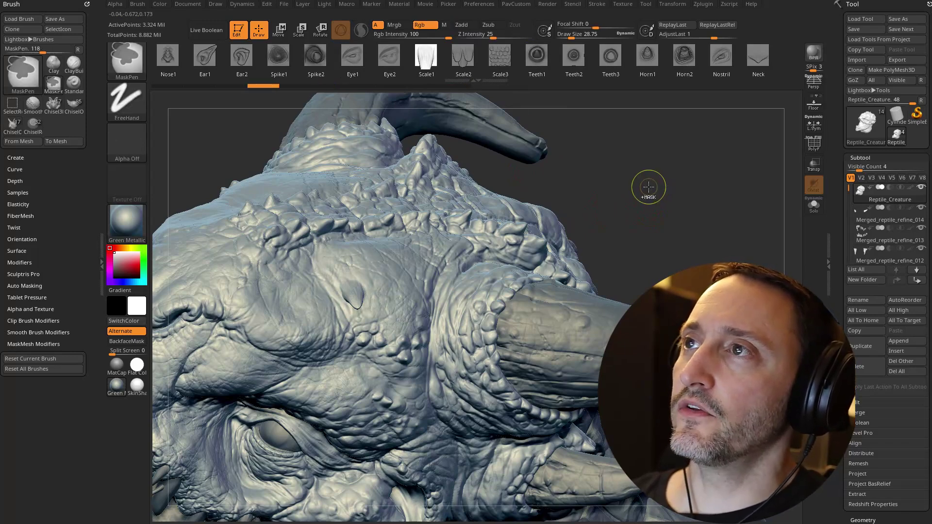
Switch the ChiselCreature brush's stroke to DragStamp
click(127, 101)
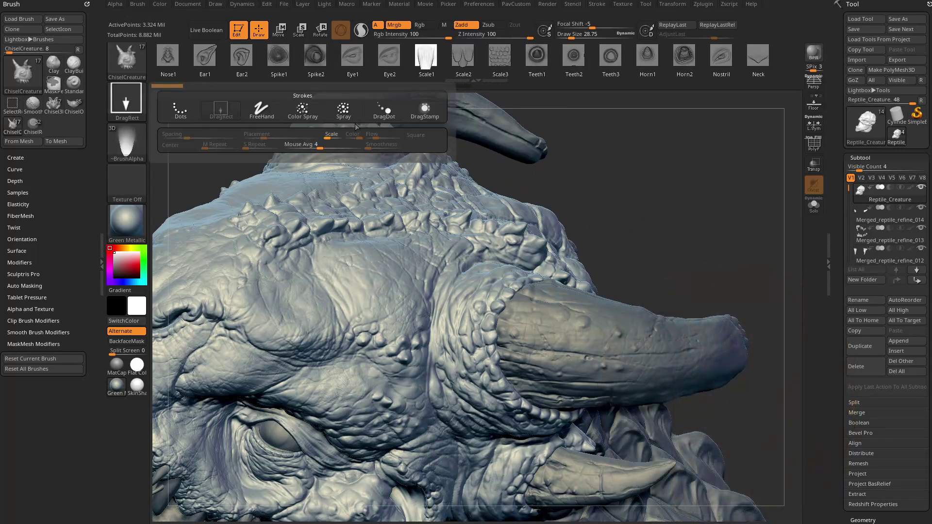
click(417, 116)
drag(684, 185, 680, 183)
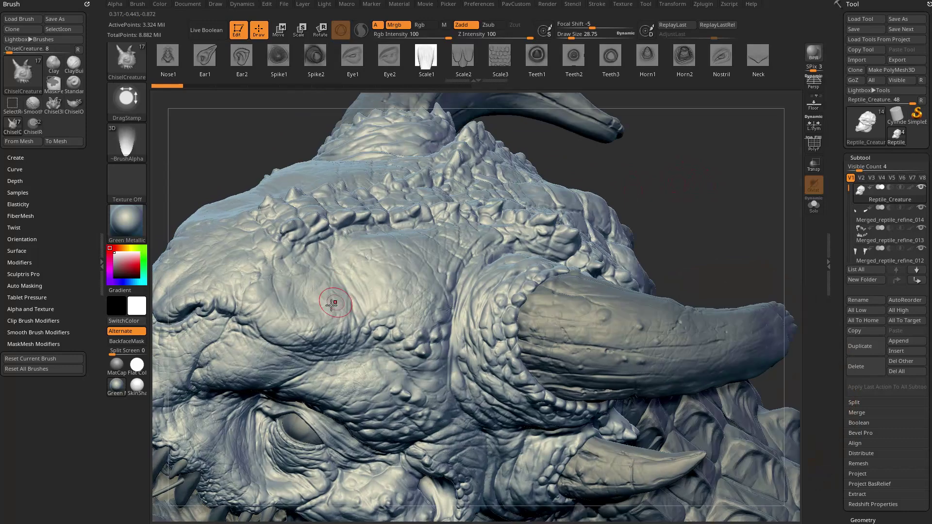
Try stamping single Scale1 shapes on the forehead above the eye with the DragStamp stroke
drag(332, 303, 330, 280)
drag(326, 246, 318, 151)
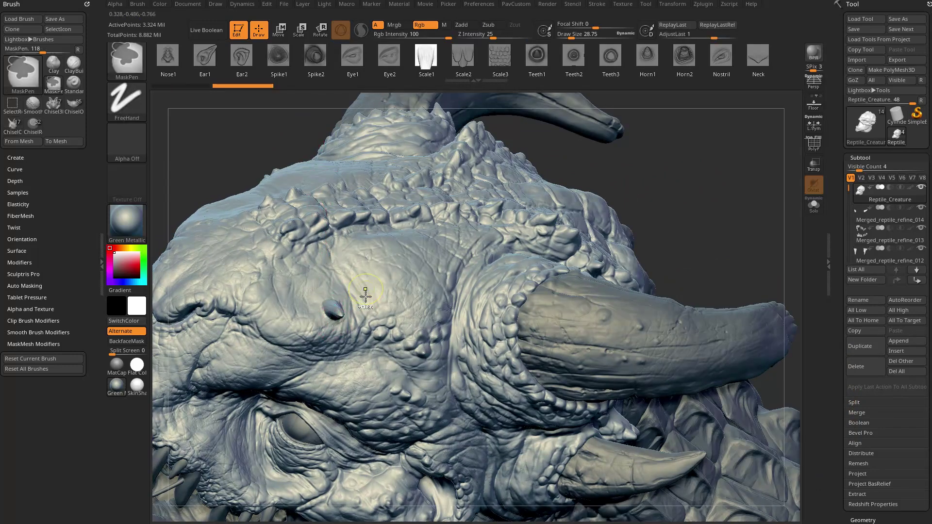
key(ctrl+z)
drag(361, 307, 344, 157)
key(ctrl+z)
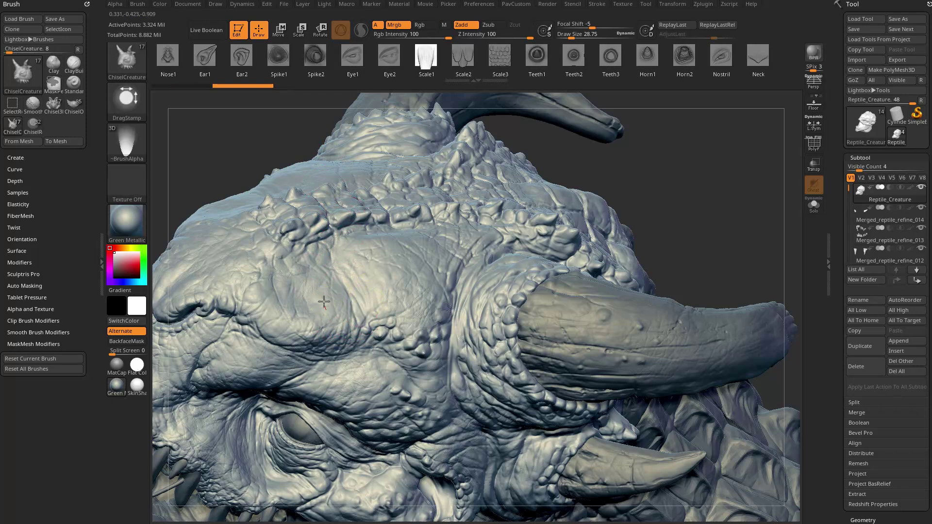
drag(327, 307, 311, 170)
Review the Lazy Mouse settings, try one Scale1 stamp on the forehead, and turn LazyMouse off
click(598, 5)
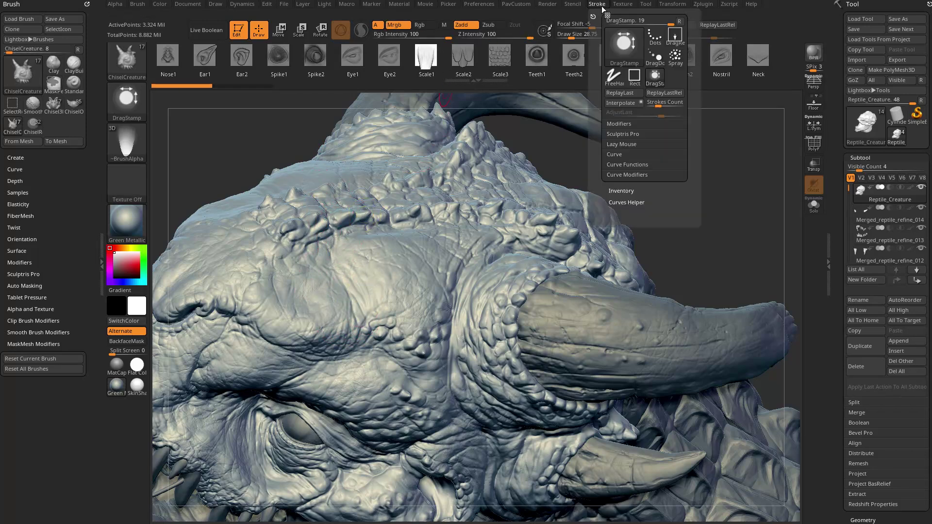
click(619, 144)
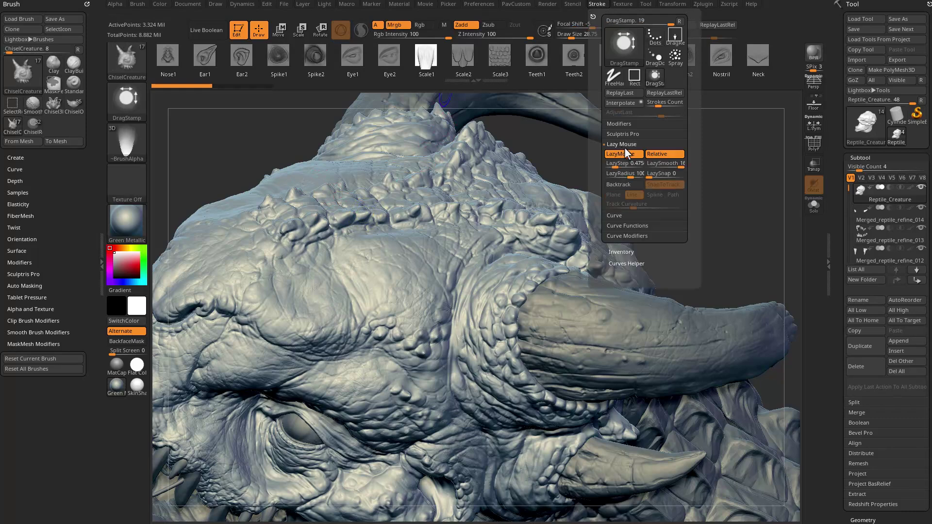
click(623, 153)
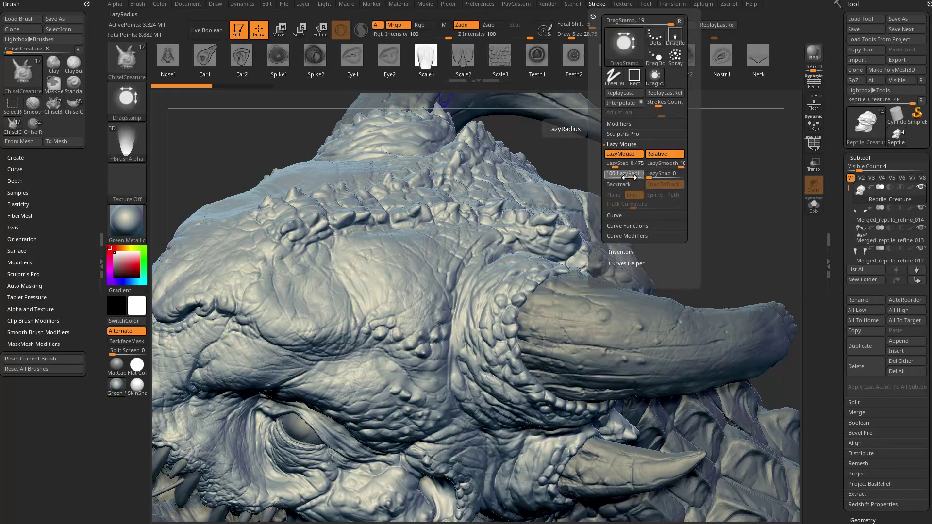
drag(629, 177, 610, 177)
drag(381, 283, 366, 244)
key(ctrl+z)
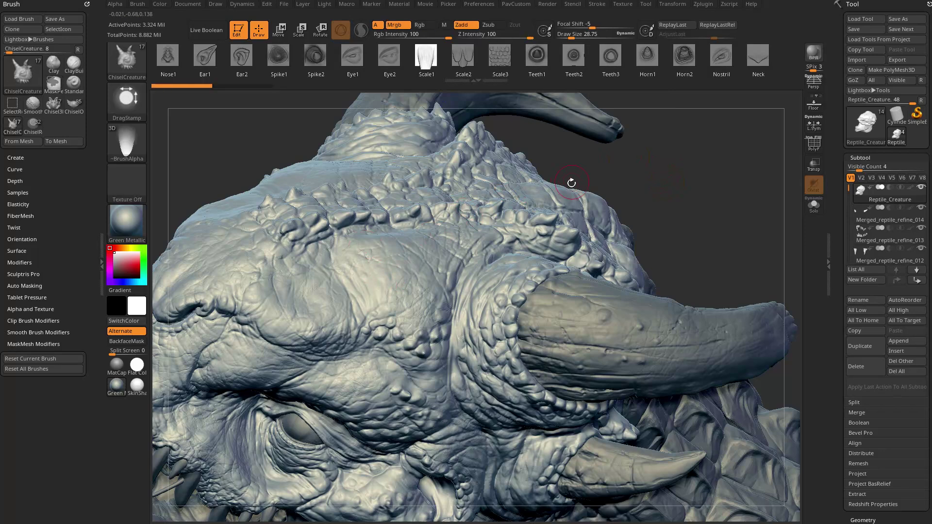
key(l)
Stamp a row of small, adjoining Scale1 shapes above the eye with the DragStamp stroke
drag(636, 165, 622, 161)
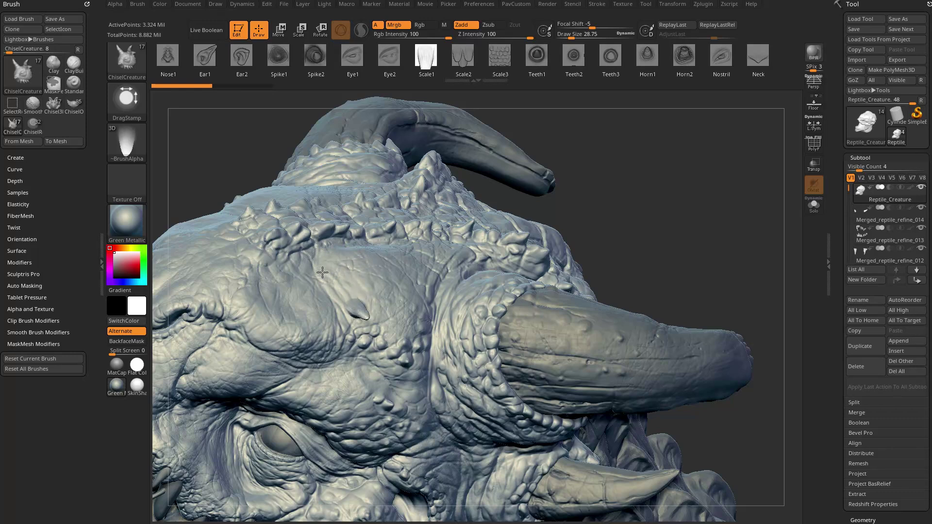
drag(322, 272, 326, 278)
drag(595, 181, 574, 204)
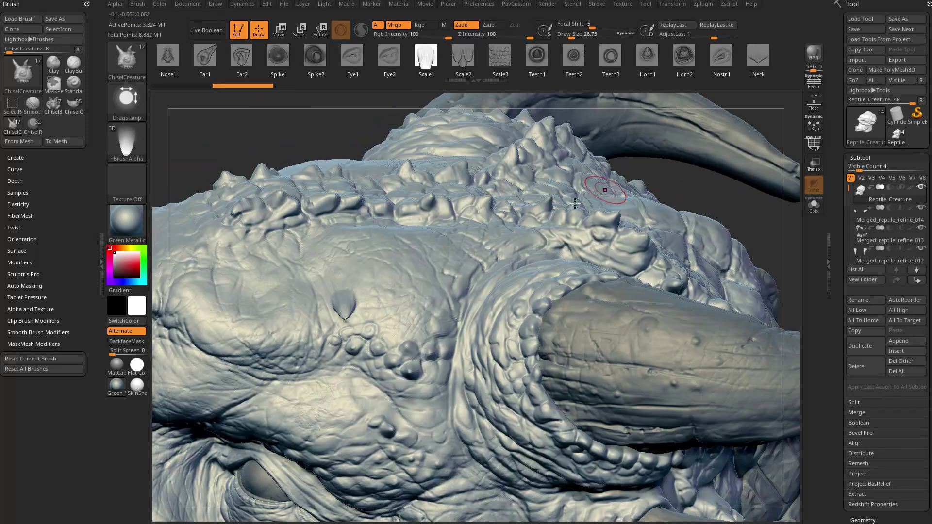
mouse_move(367, 307)
mouse_down()
mouse_move(373, 263)
mouse_move(411, 293)
mouse_move(421, 330)
mouse_move(477, 322)
mouse_move(453, 334)
mouse_move(468, 319)
mouse_up()
Try a larger Scale1 stamp above the new row of scales with the DragRect stroke
click(138, 111)
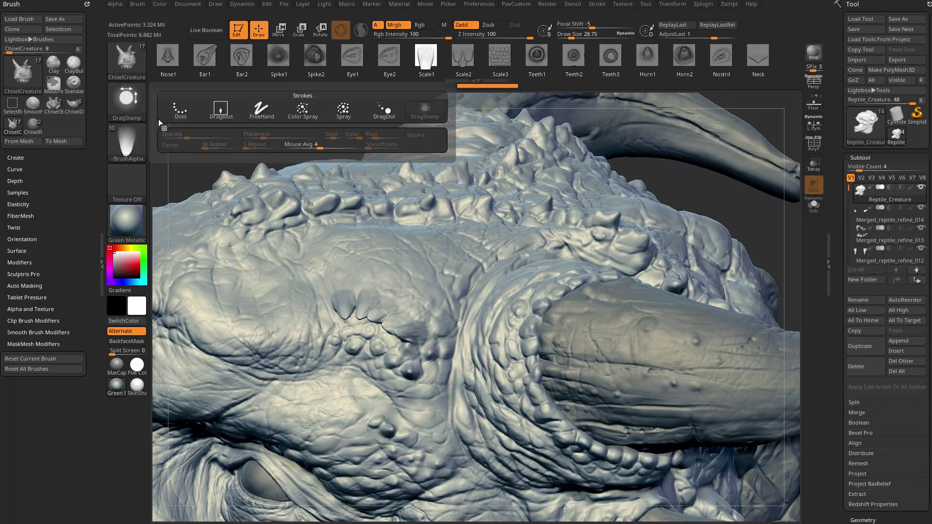
click(219, 111)
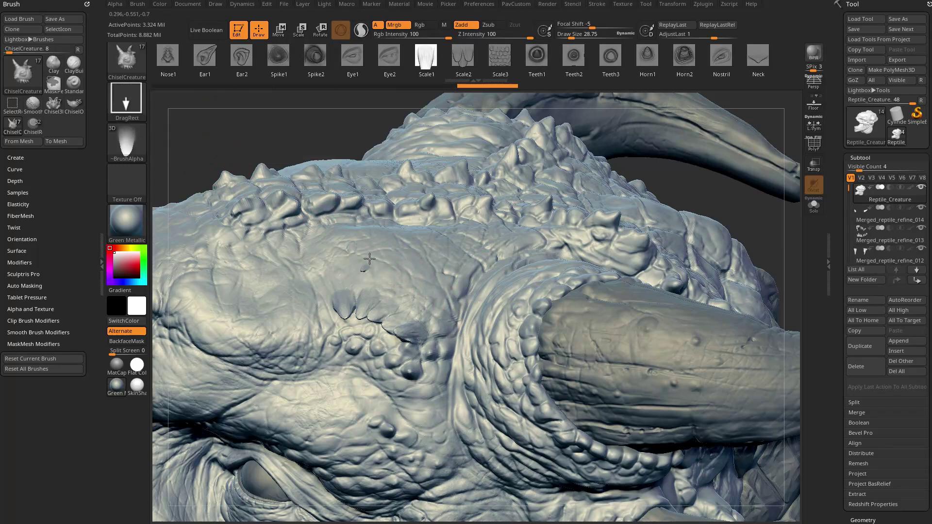
drag(373, 249, 384, 226)
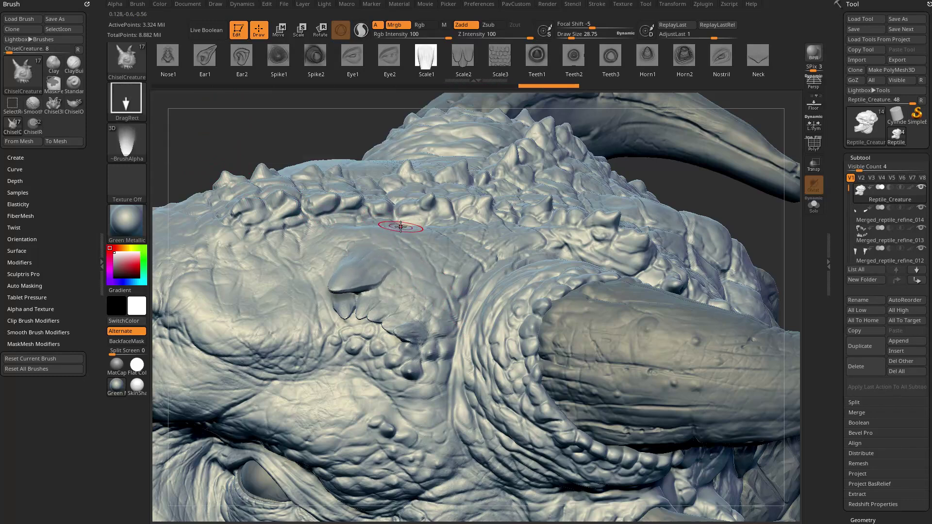
key(ctrl)
key(ctrl+z)
Switch back to the DragStamp stroke and place another Scale1 shape beside the top of the scale row
click(136, 115)
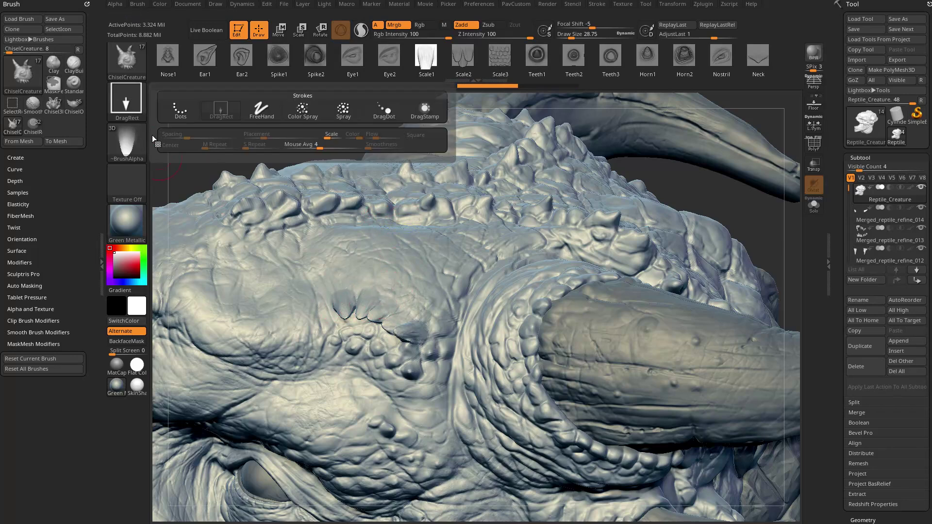
click(137, 144)
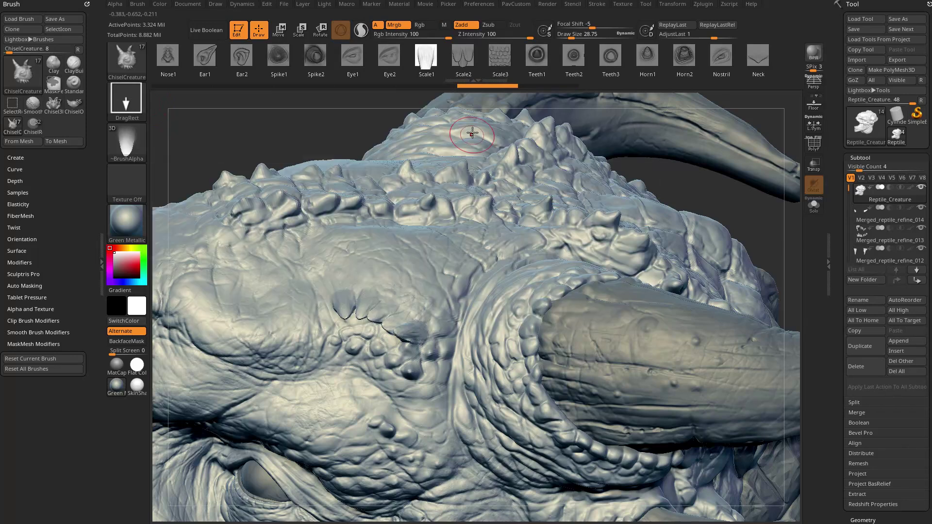
click(127, 102)
click(426, 110)
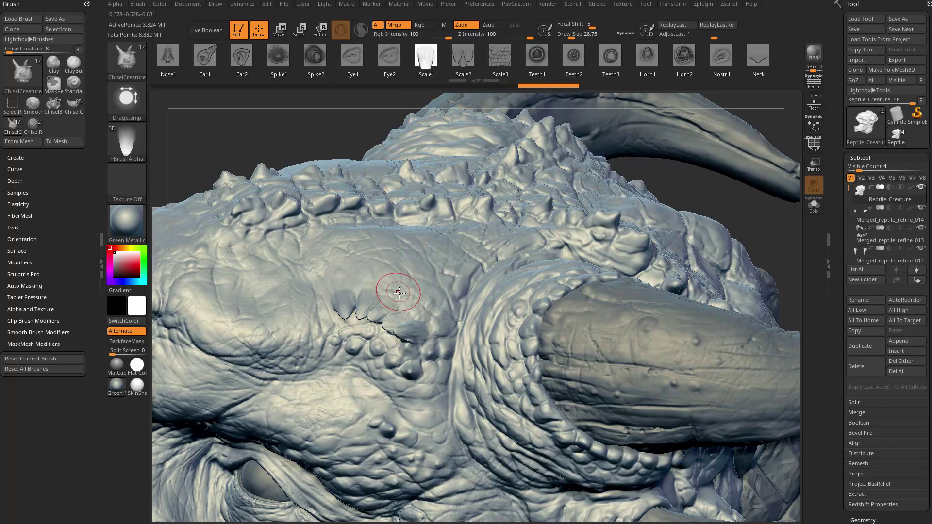
mouse_move(406, 294)
mouse_down()
mouse_move(485, 260)
mouse_move(442, 248)
mouse_up()
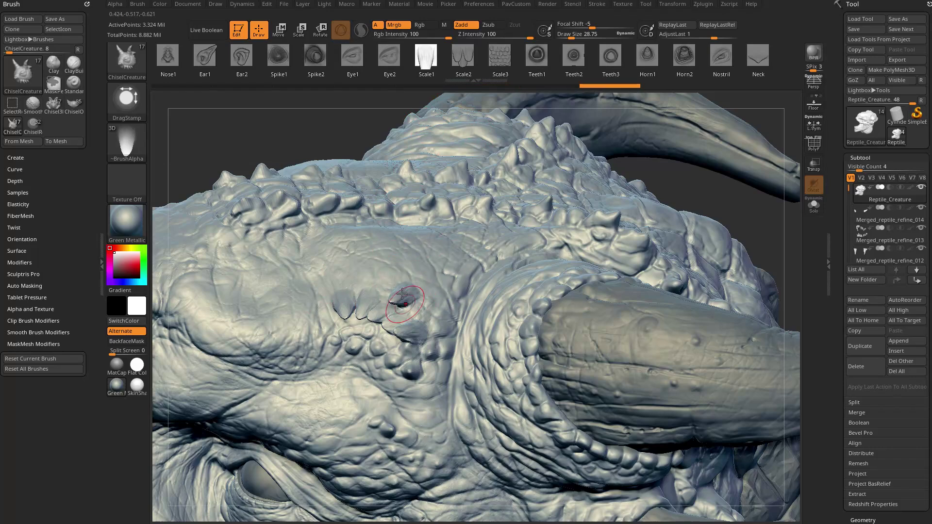
Reduce the brush's draw size to about 20.6
right_drag(405, 303, 444, 307)
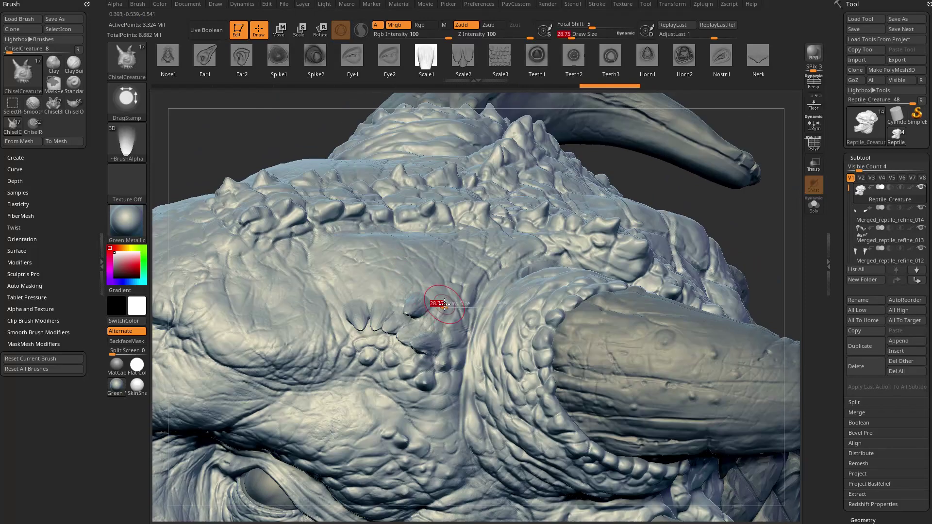
drag(444, 305, 439, 308)
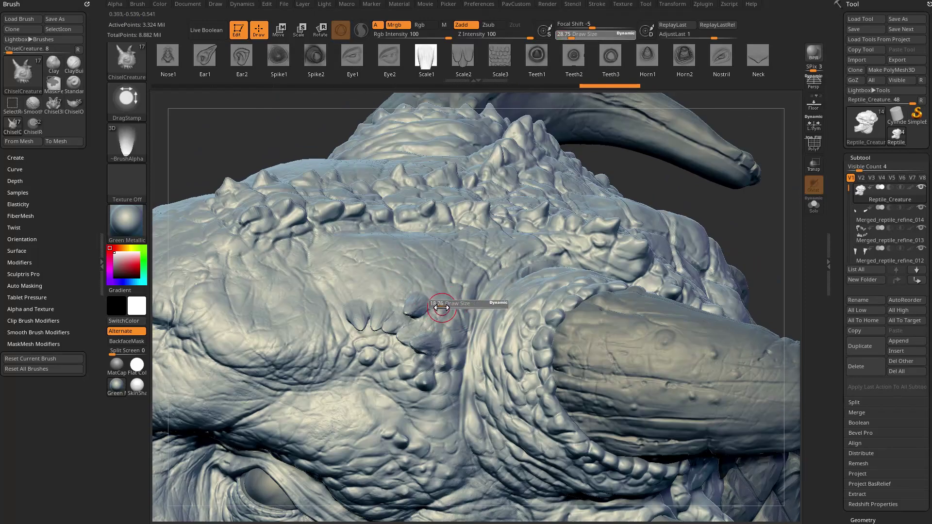
key(space)
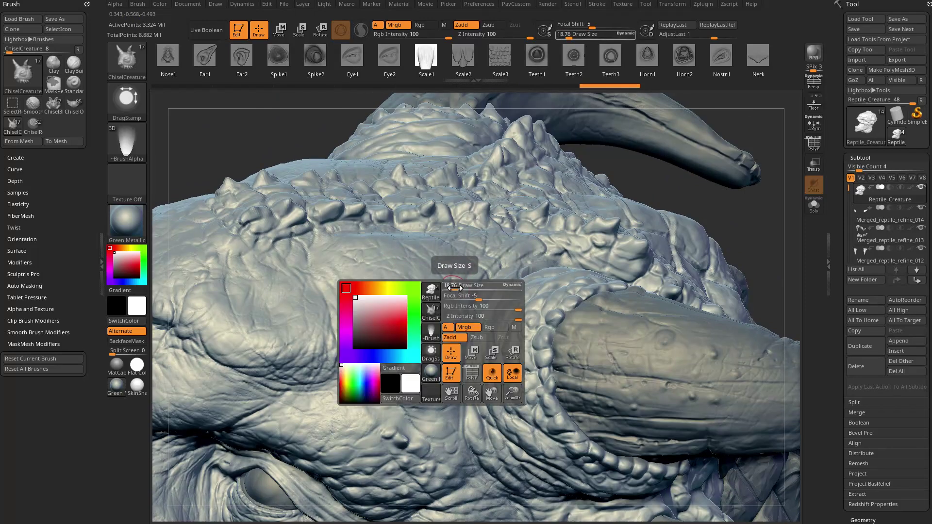
drag(454, 288, 452, 289)
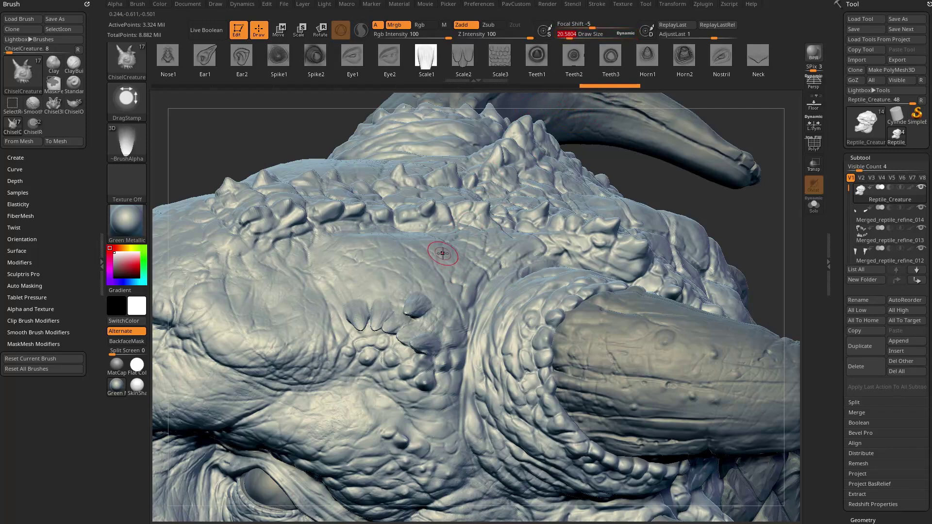
key(bracketleft)
key(bracketleft)
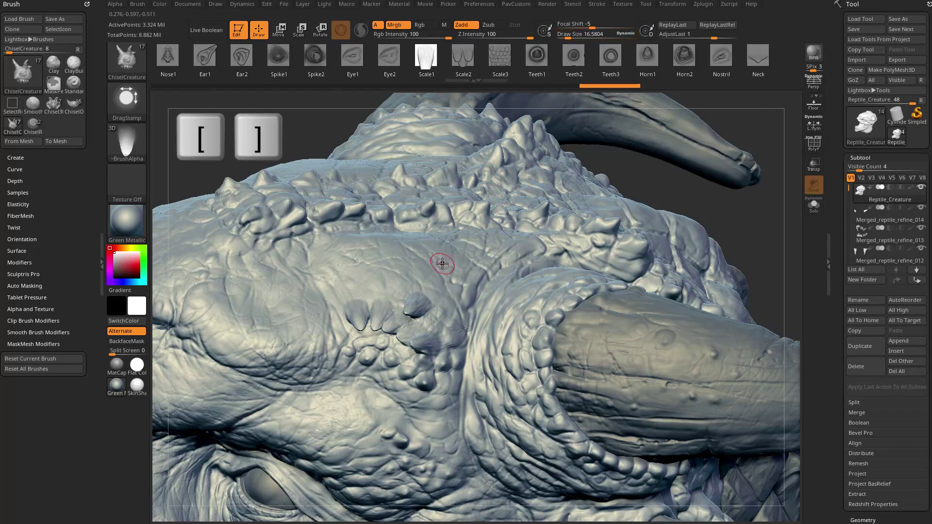
key(bracketright)
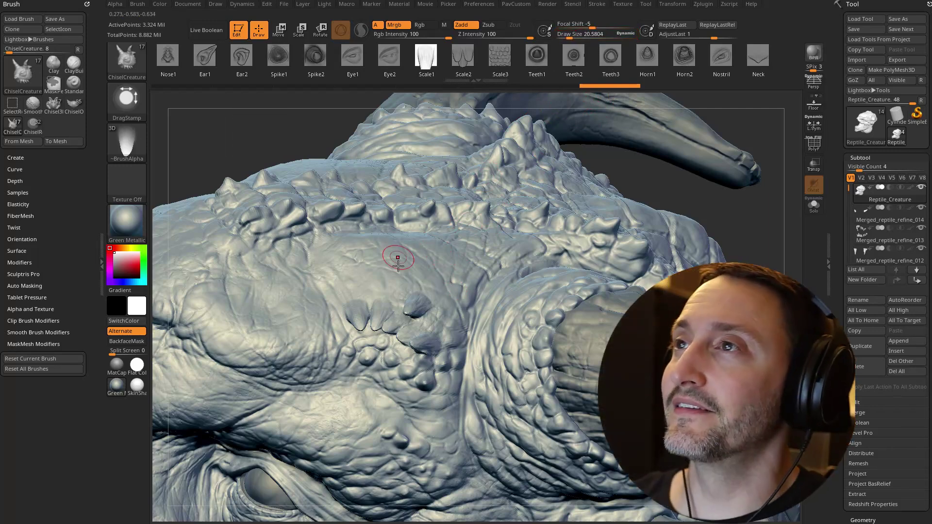
Stamp more Scale1 shapes around the existing row, varying the draw size between about 9.7 and 24.5
mouse_move(379, 288)
mouse_down()
mouse_move(381, 305)
mouse_move(322, 279)
mouse_up()
key(s)
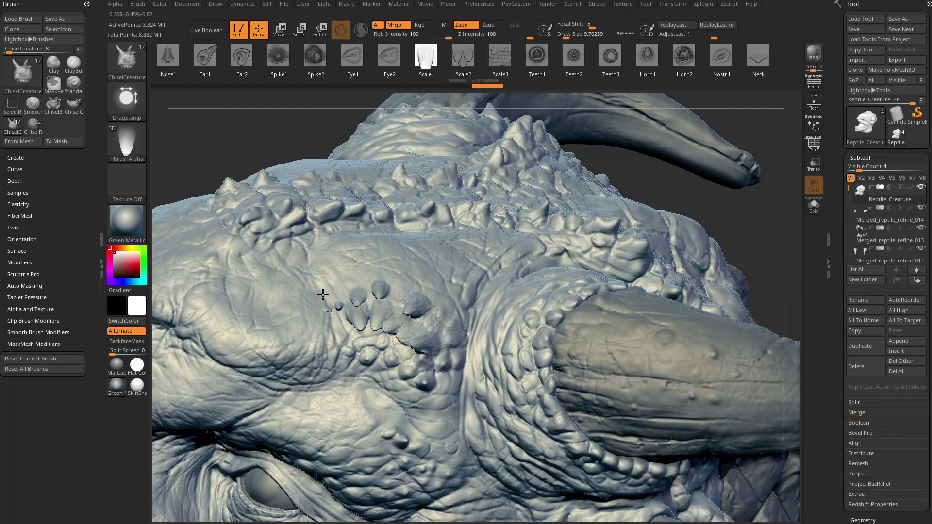
mouse_move(396, 294)
mouse_down()
mouse_move(442, 316)
mouse_move(452, 300)
mouse_up()
key(s)
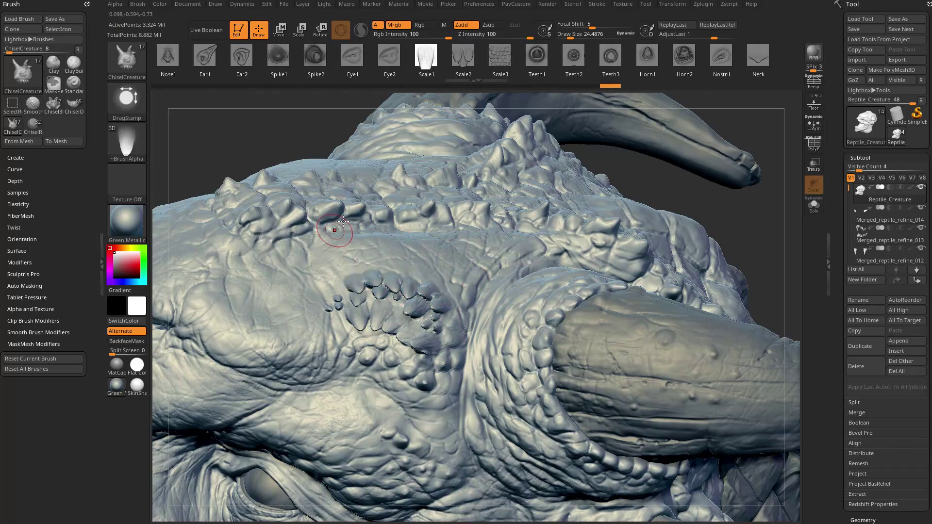
Add larger Scale1 shapes along the upper edge of the scale cluster with the DragRect stroke
mouse_move(343, 222)
right_down()
mouse_move(371, 251)
mouse_move(372, 329)
mouse_move(402, 311)
mouse_move(424, 320)
mouse_move(407, 244)
right_up()
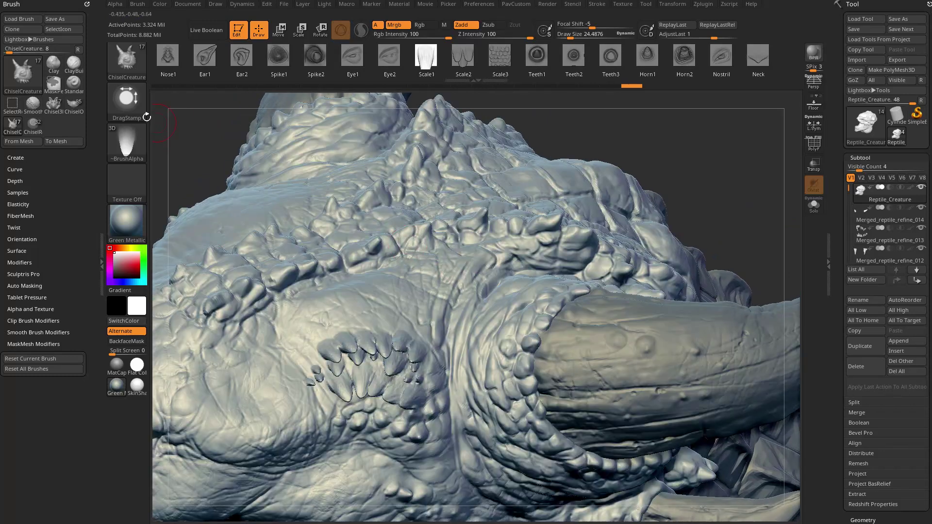
click(136, 105)
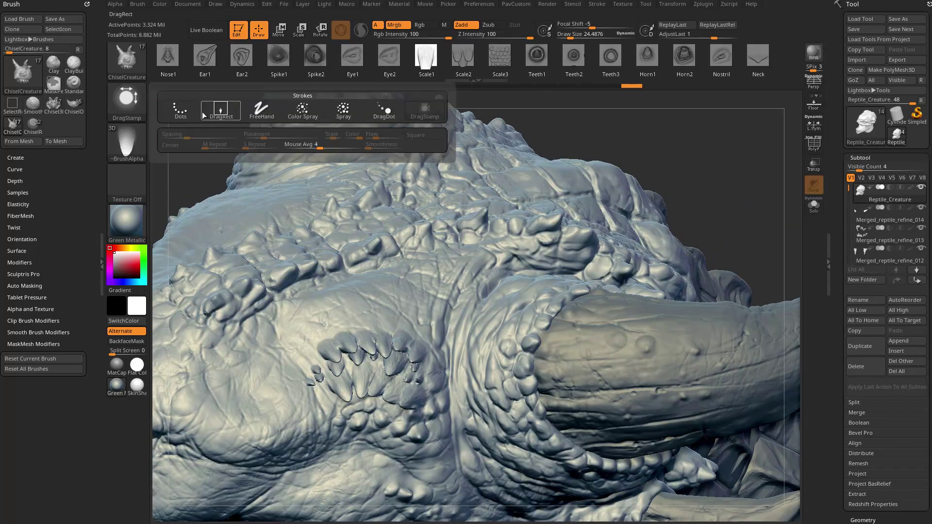
click(217, 113)
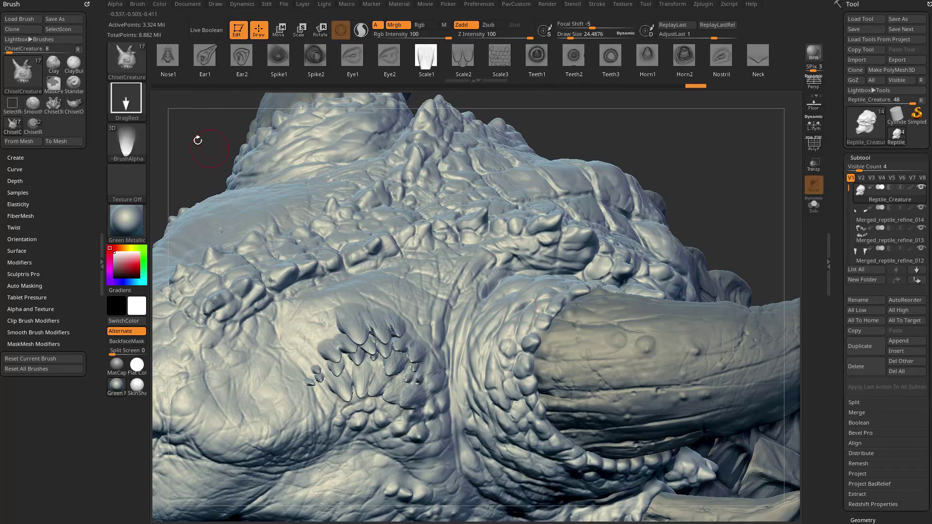
Switch to the DragDot stroke and stamp further overlapping Scale1 shapes across the brow beside the cluster
click(138, 110)
click(382, 113)
alt+right_drag(316, 254, 374, 225)
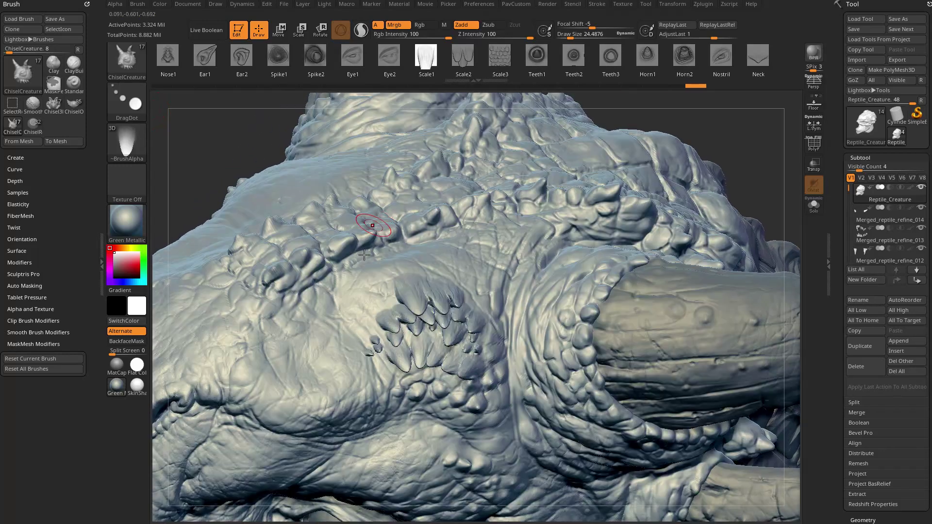
mouse_move(348, 321)
mouse_down()
mouse_move(353, 304)
mouse_move(342, 343)
mouse_move(313, 362)
mouse_up()
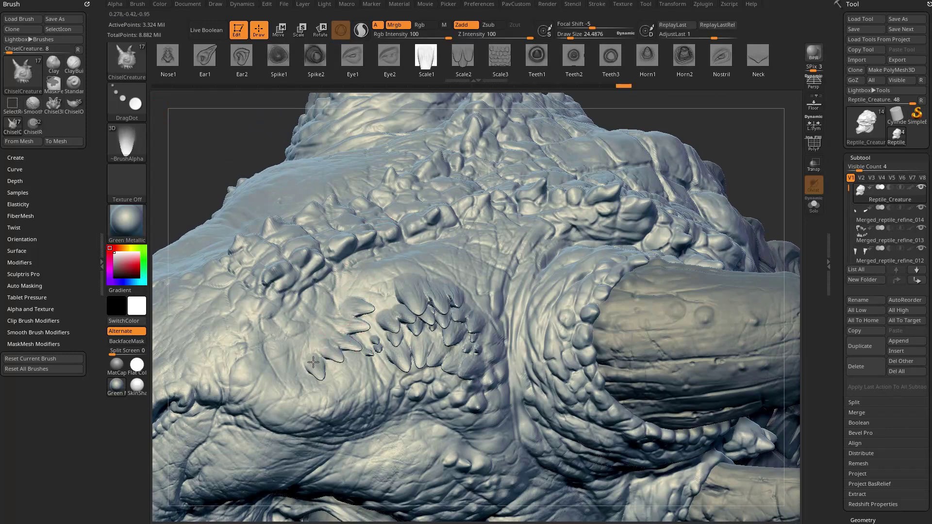
key(ctrl+z)
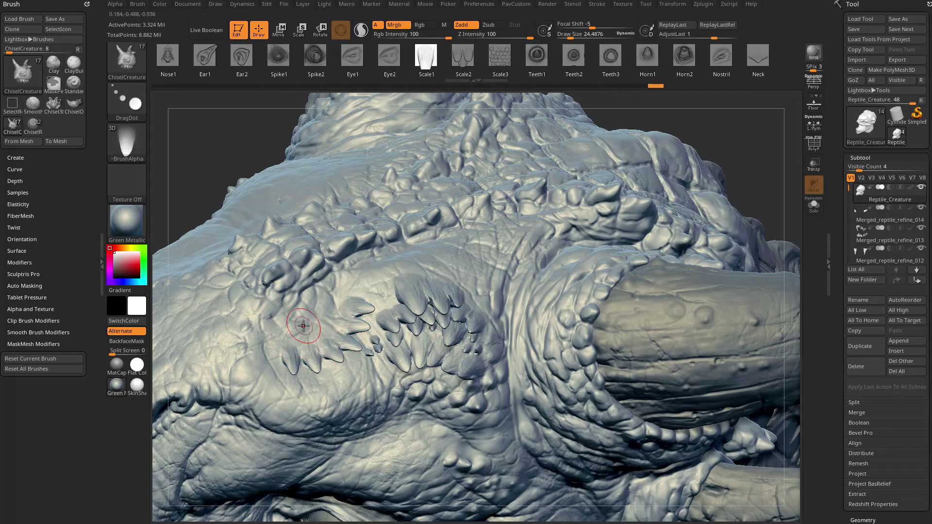
Examine the stamped scales from several angles with the polygon wireframe shown
key(shift+f)
drag(765, 148, 544, 220)
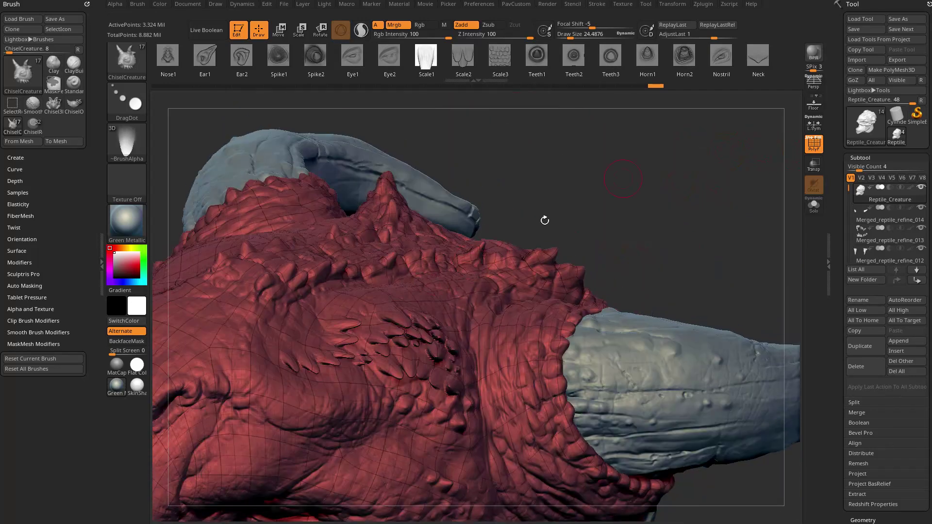
right_drag(384, 284, 562, 251)
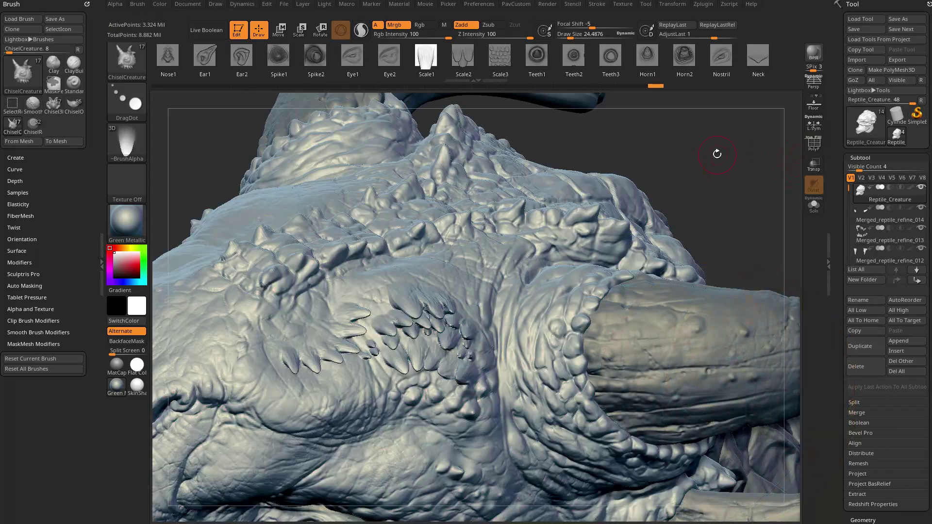
Stamp another Scale1 shape with the DragDot stroke to extend the front end of the scale cluster on the brow
drag(715, 152, 622, 233)
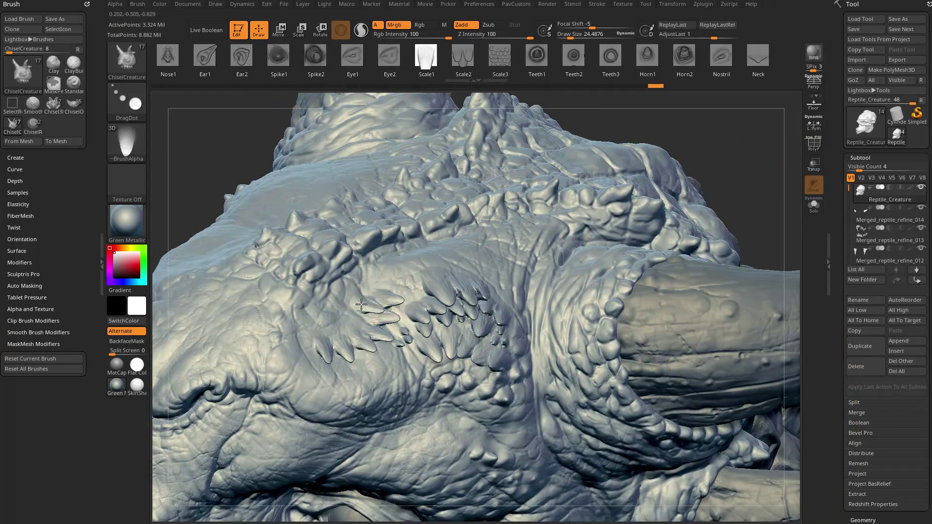
drag(361, 305, 317, 324)
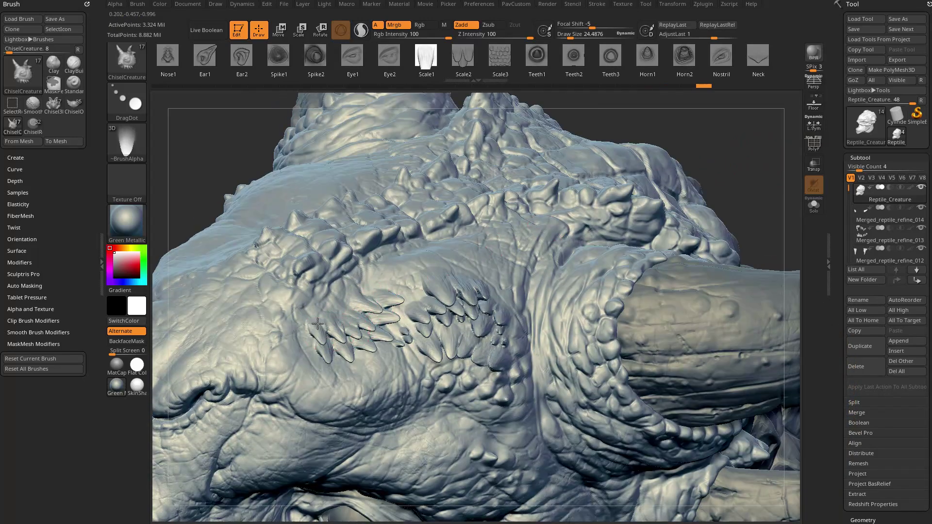
drag(682, 143, 640, 194)
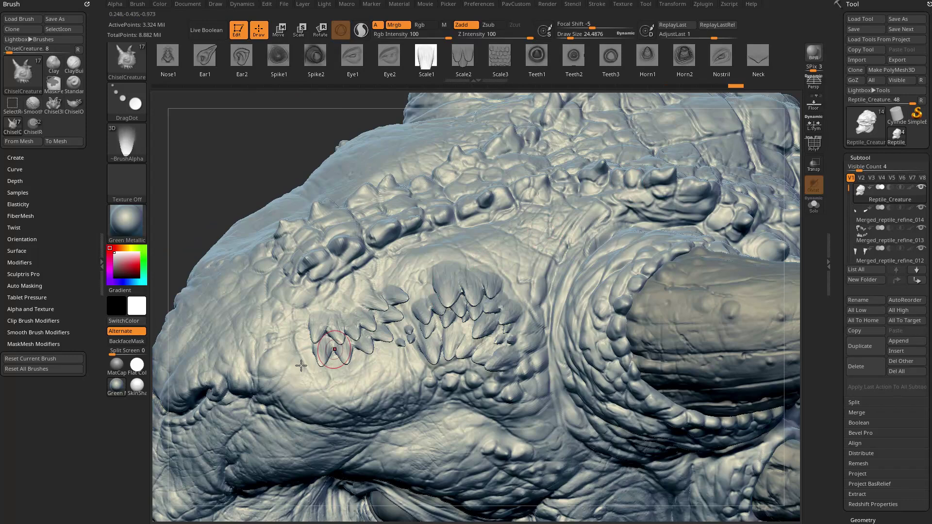
Switch the stroke to DragStamp and add more Scale1 shapes along the upper edge of the scale cluster
click(125, 103)
click(226, 117)
click(145, 112)
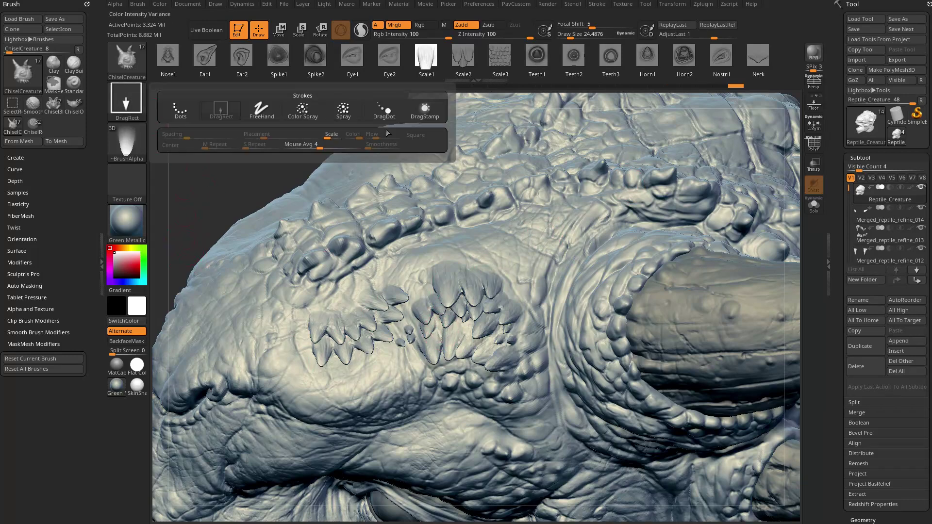
click(422, 108)
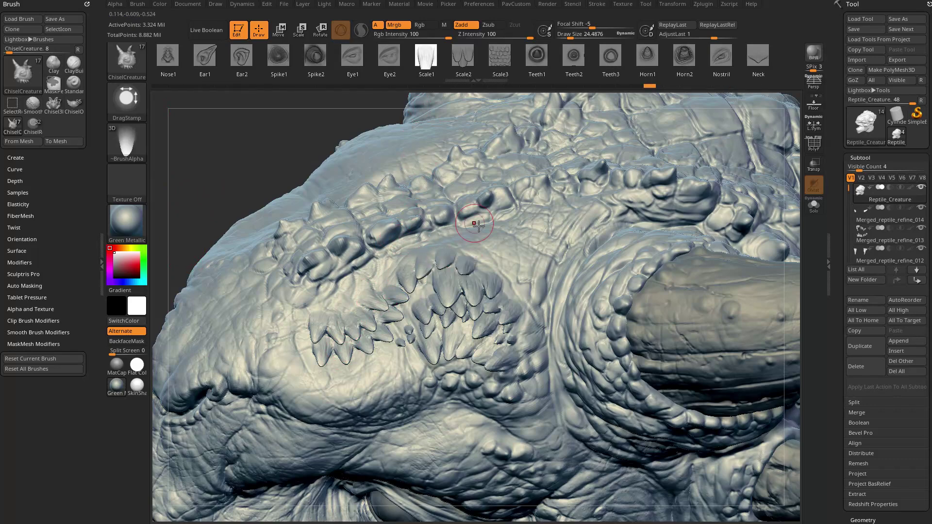
key(f)
drag(428, 179, 677, 188)
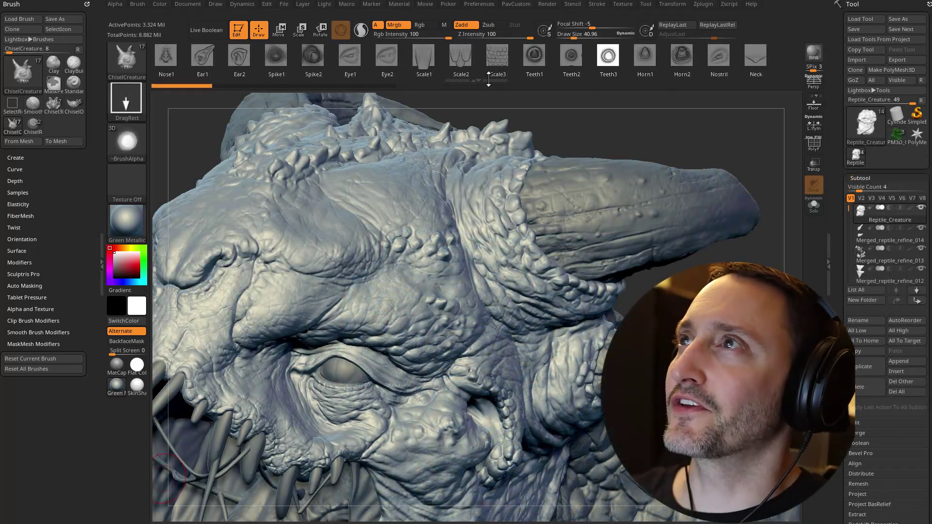
Go through the Teeth shapes of the creature brush and choose Teeth3
click(534, 55)
scroll(491, 59, right, 5)
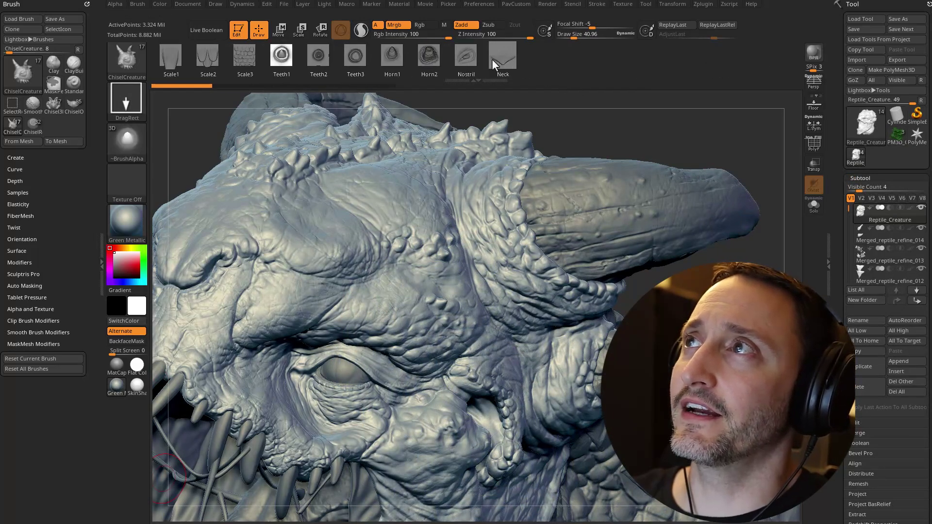
scroll(340, 57, left, 1)
click(339, 56)
click(384, 58)
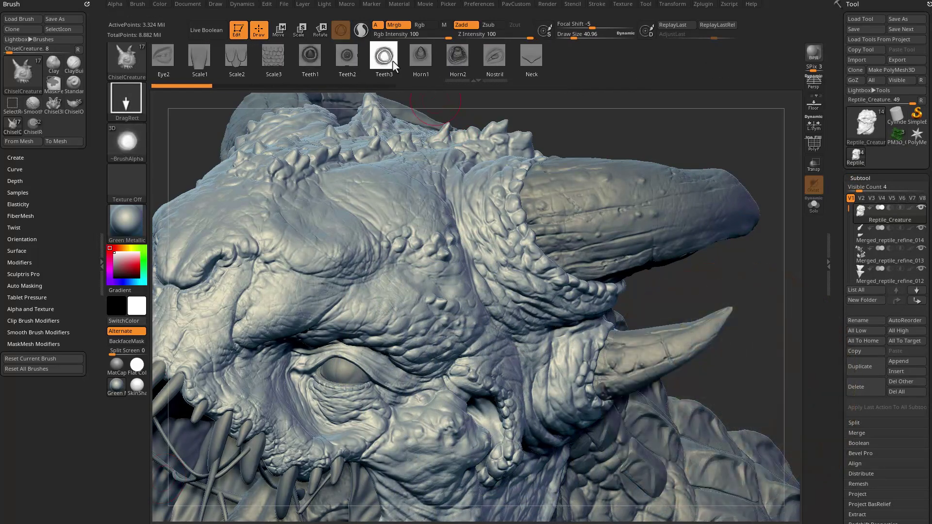
Try stamping several Teeth3 shapes above the eye with the DragRect stroke, and undo them
drag(547, 108, 675, 136)
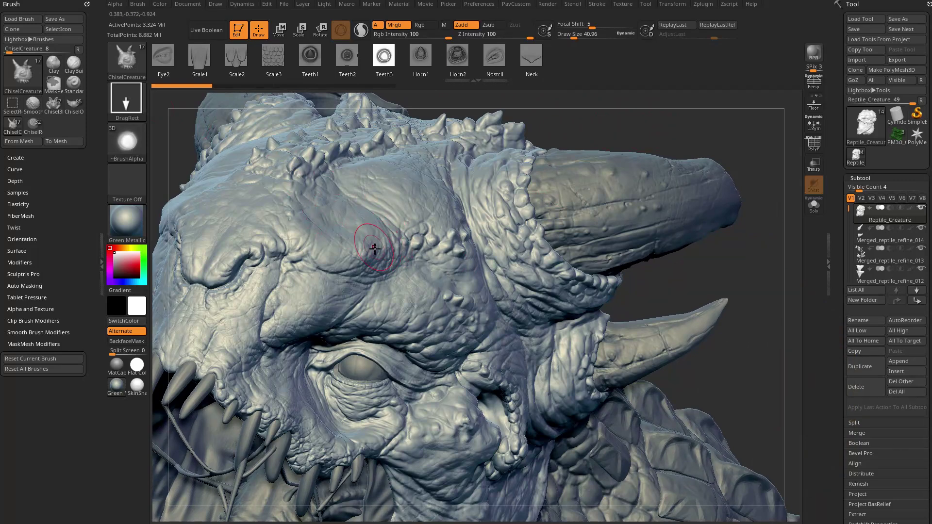
drag(378, 248, 387, 263)
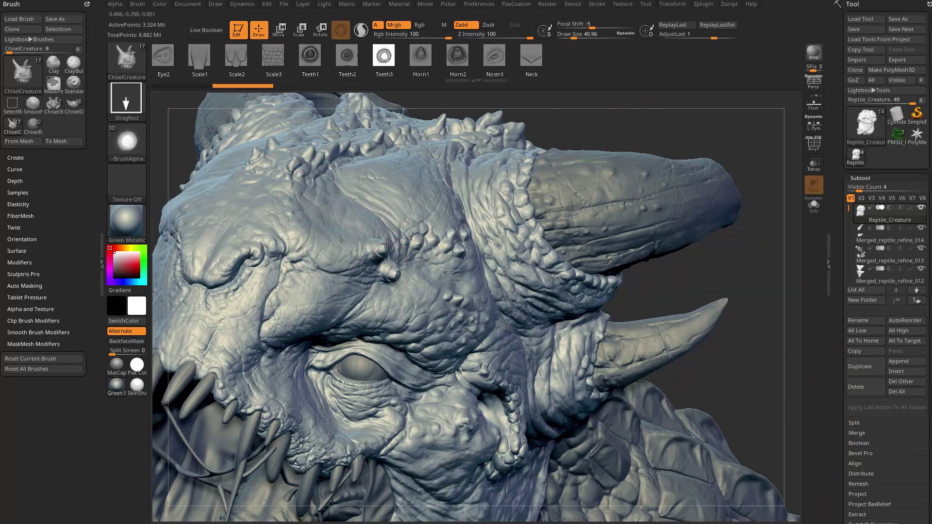
drag(395, 303, 410, 298)
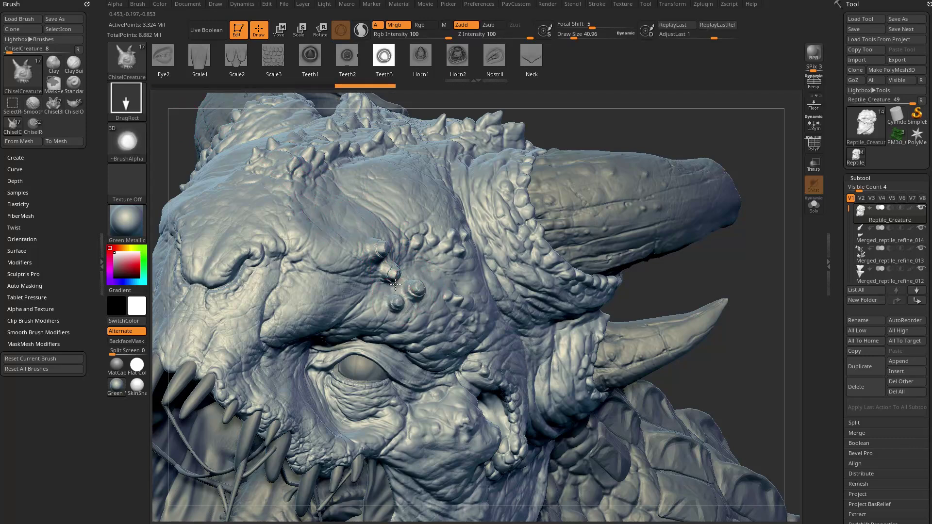
key(ctrl)
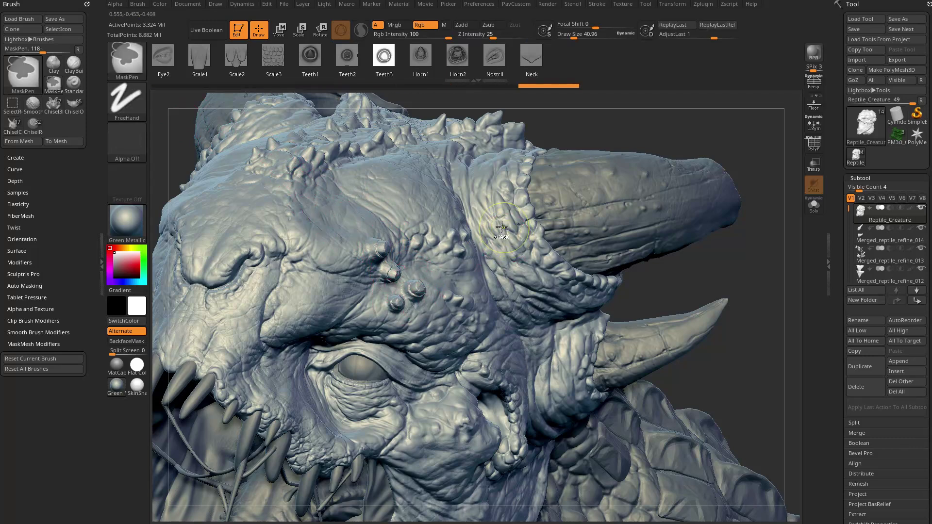
Switch to the DragStamp stroke and stamp a small cluster of raised Teeth3 shapes on the brow above the eye
click(127, 102)
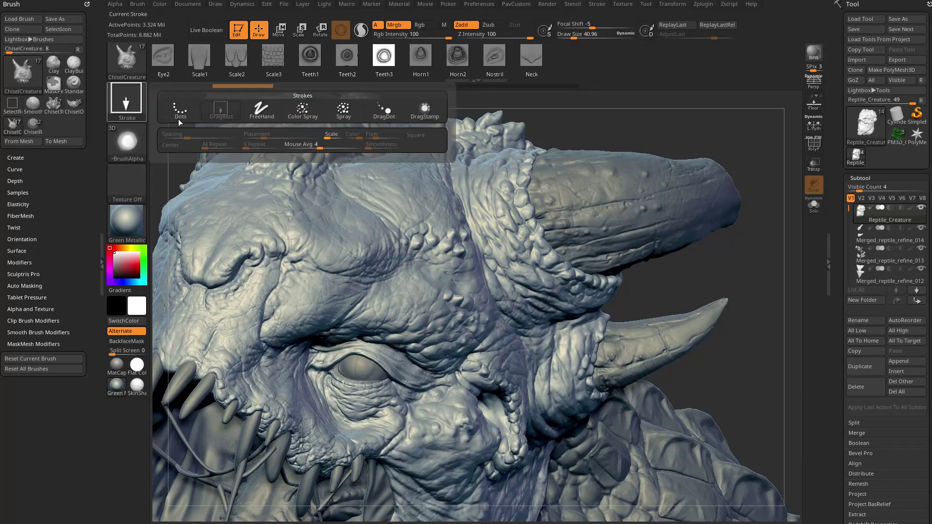
click(424, 109)
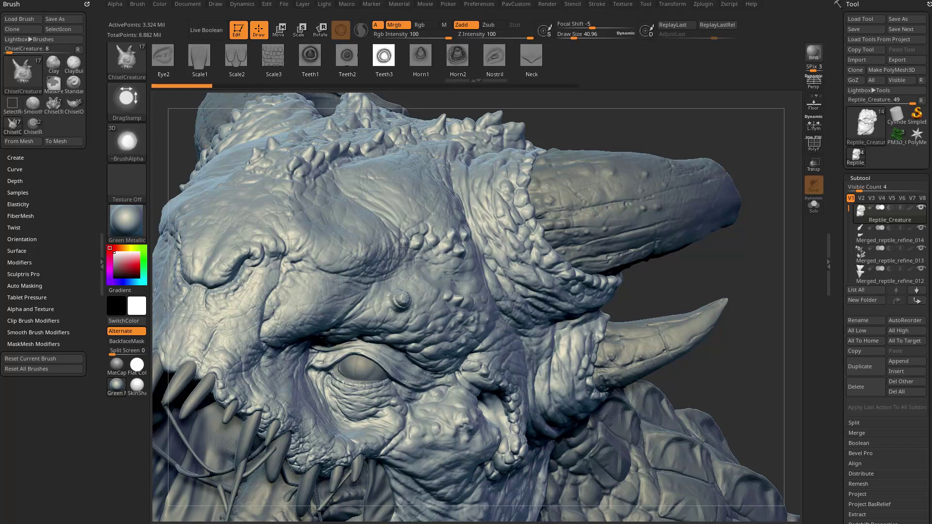
drag(400, 228, 396, 239)
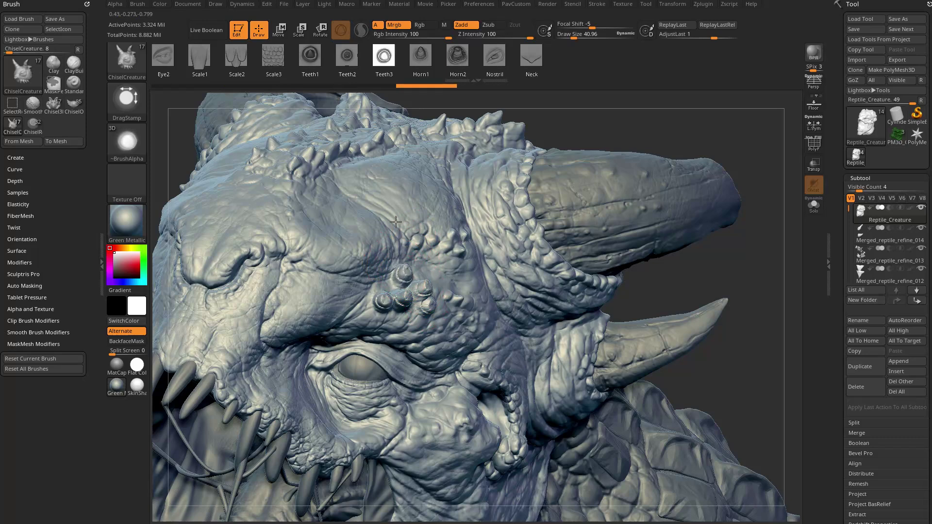
Stamp a group of inverted, recessed Teeth3 shapes in front of the raised cluster and add raised ones above them
drag(719, 281, 524, 250)
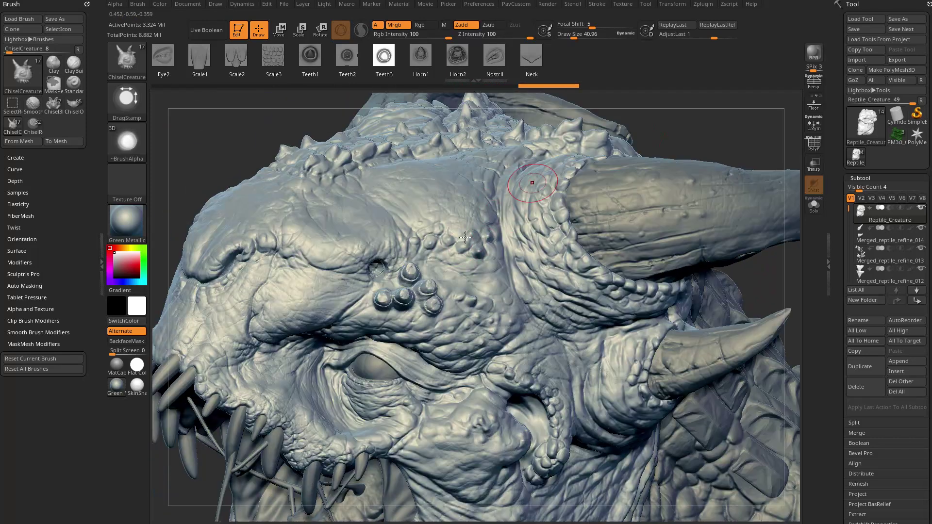
click(314, 302)
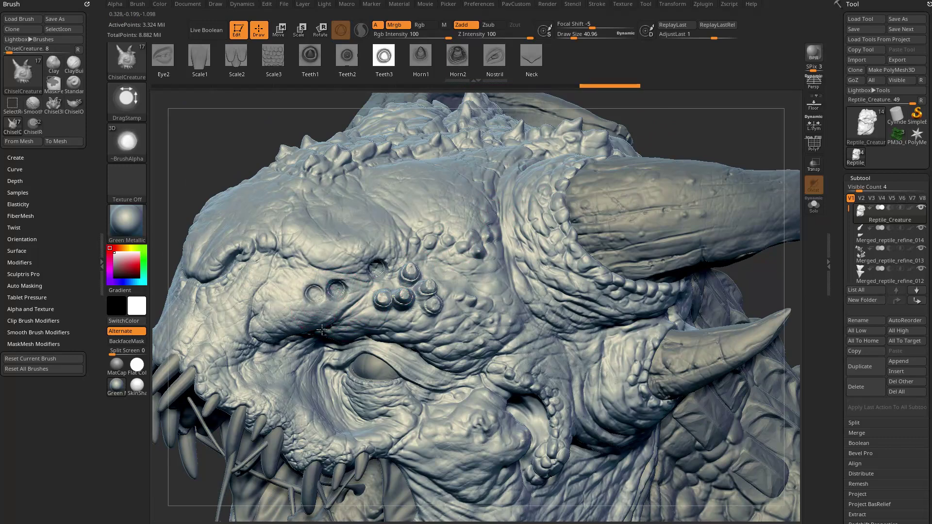
alt+drag(300, 310, 327, 348)
drag(335, 308, 337, 334)
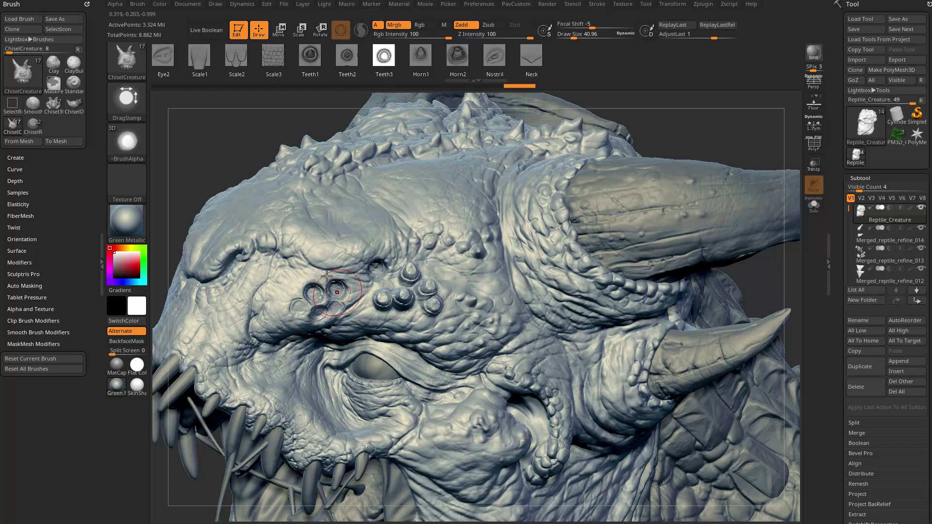
drag(318, 272, 331, 308)
drag(336, 255, 387, 298)
Stamp Teeth3 spikes of varying height along the brow ridge between the raised bumps and the large horn
drag(678, 126, 686, 183)
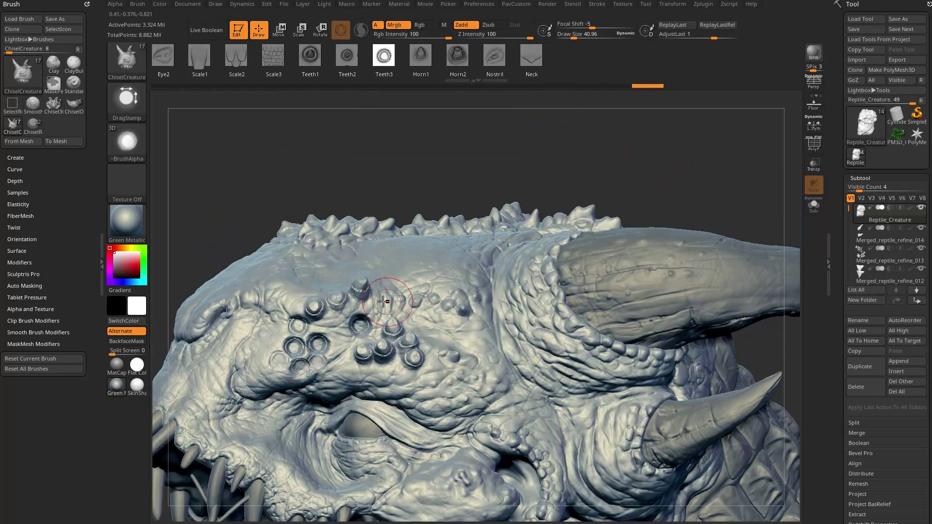
drag(380, 291, 385, 307)
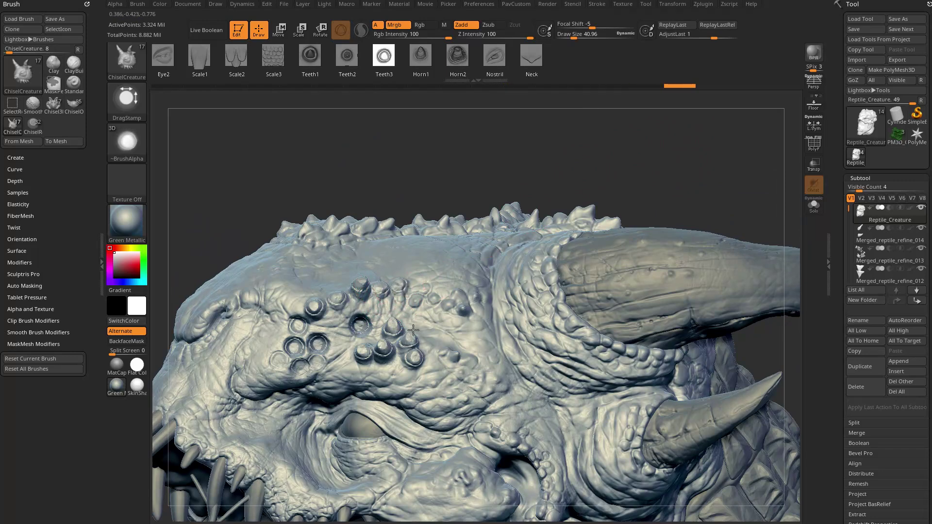
click(400, 279)
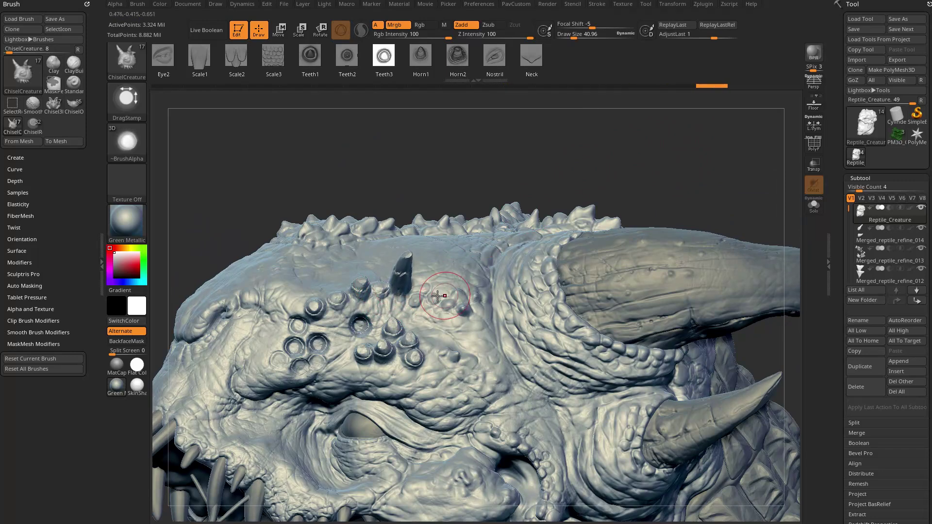
click(426, 279)
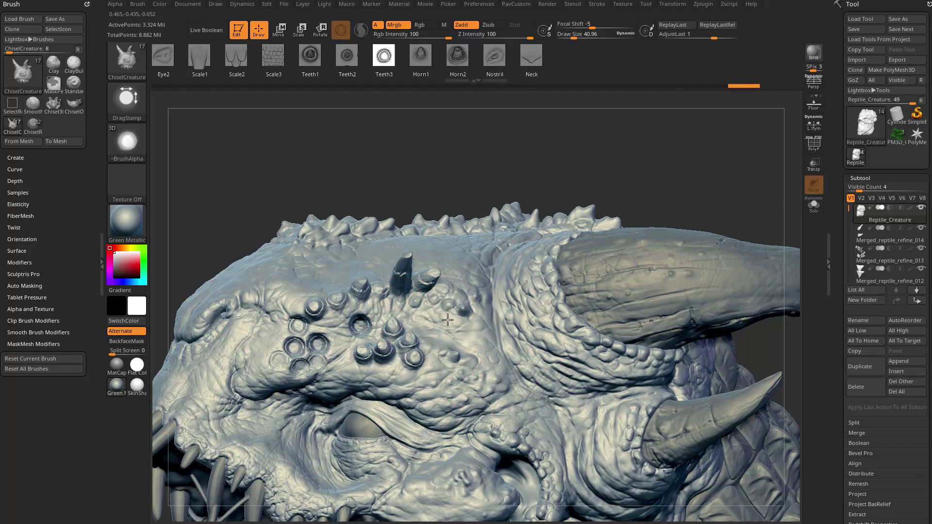
drag(468, 335, 469, 335)
drag(477, 310, 491, 352)
alt+drag(631, 194, 714, 199)
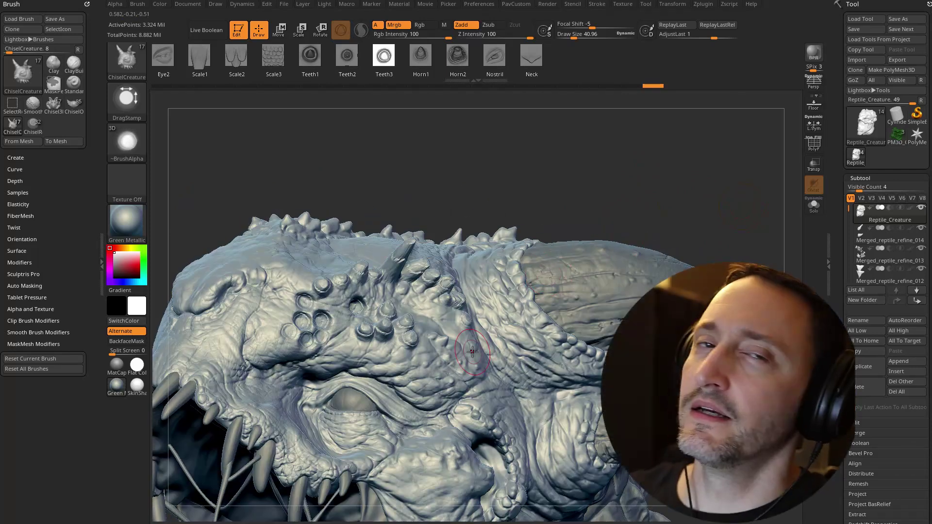